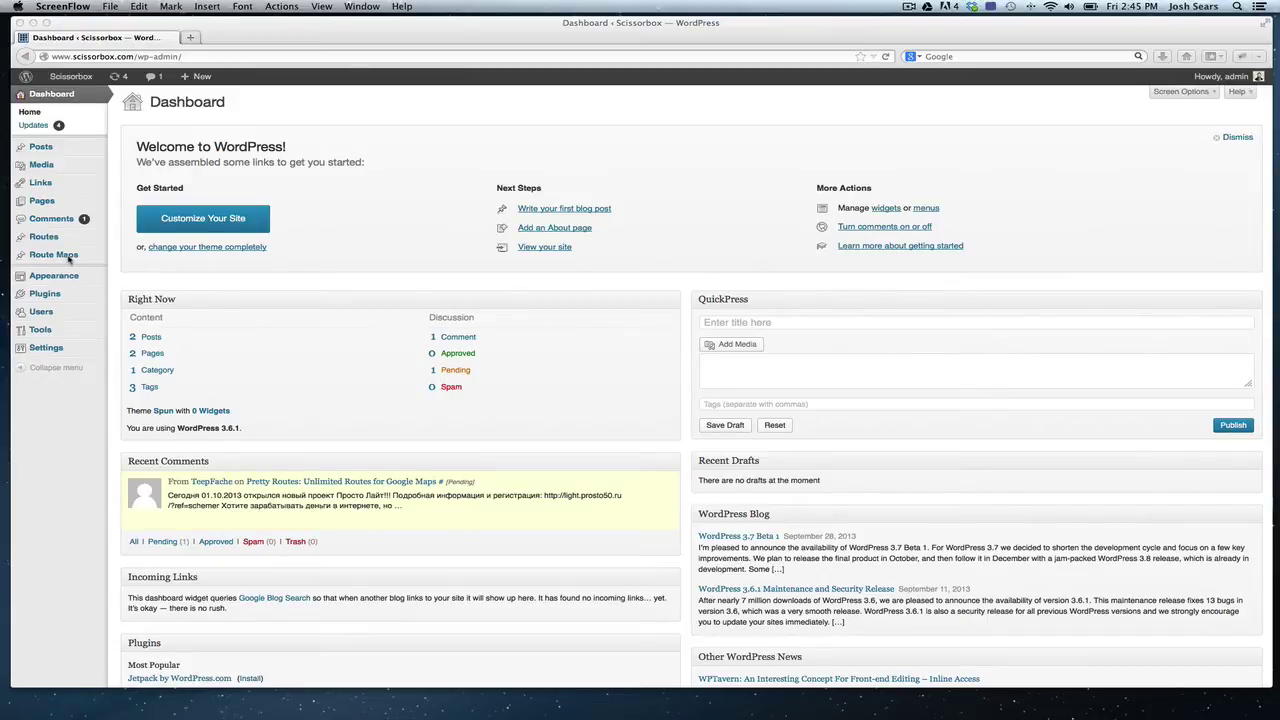
Create a new route map titled "NAME THE MAP"
left_click(69, 258)
mouse_move(69, 256)
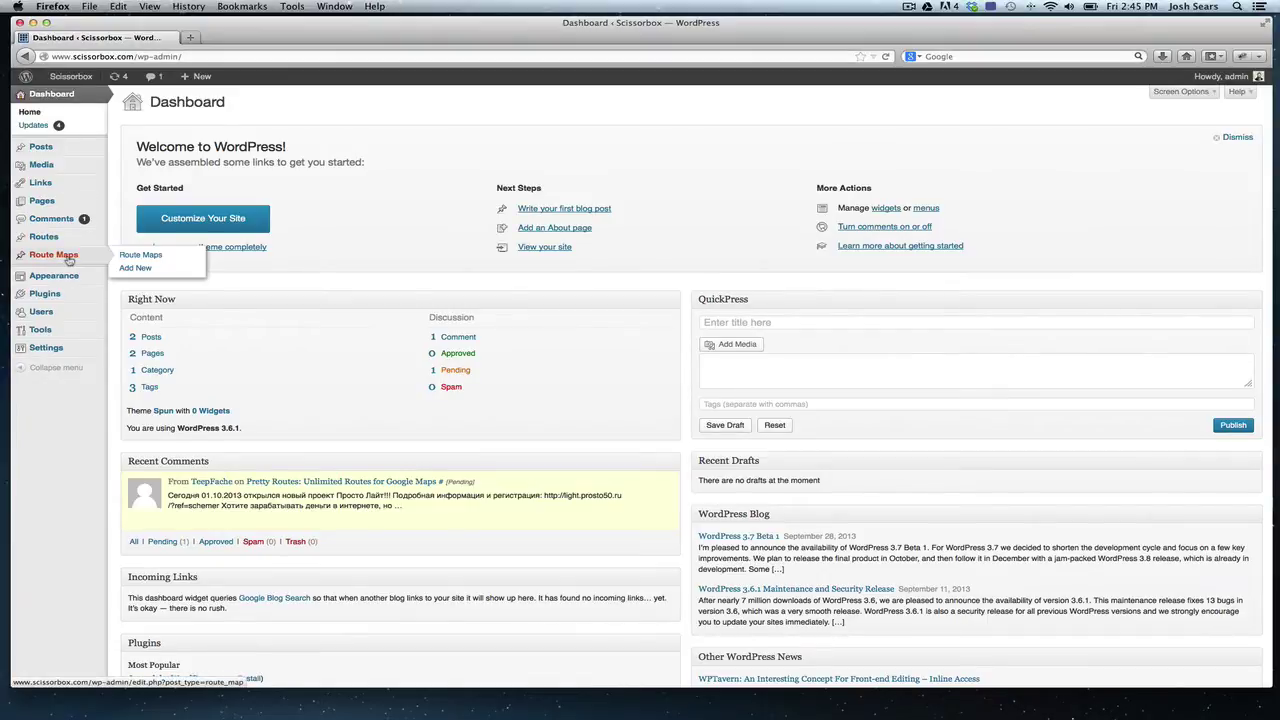
left_click(140, 256)
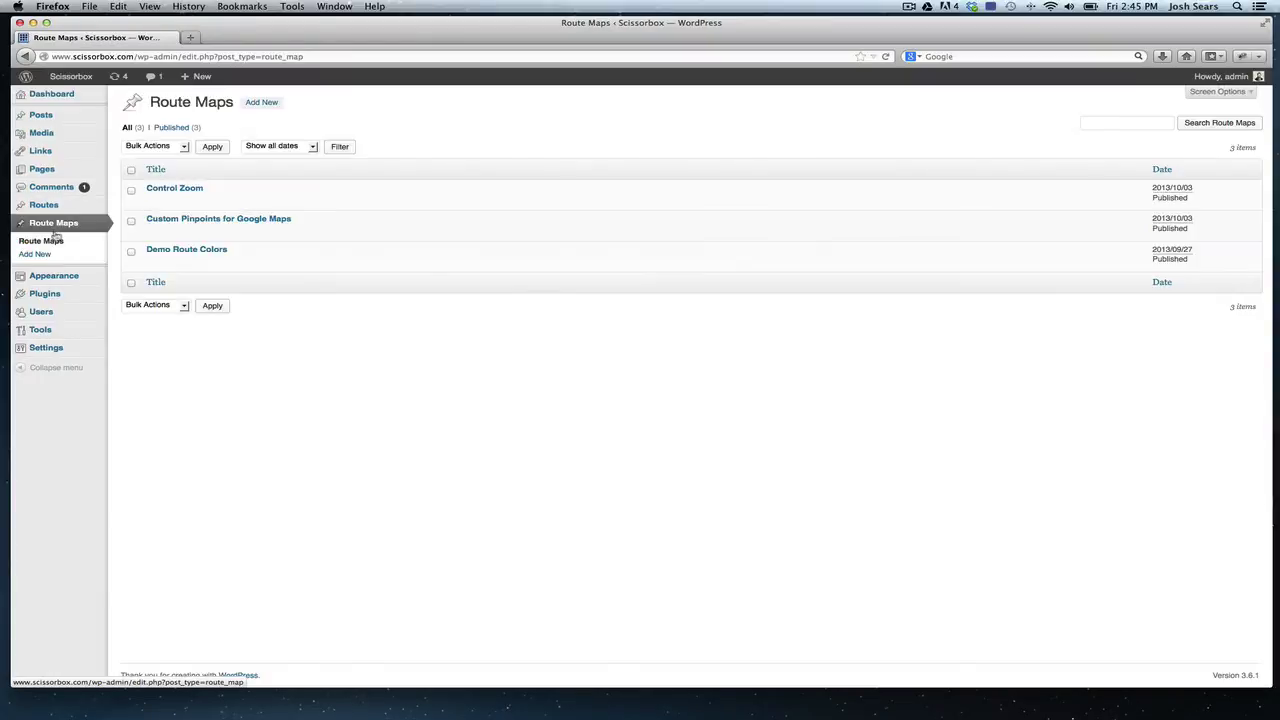
mouse_move(62, 210)
left_click(268, 103)
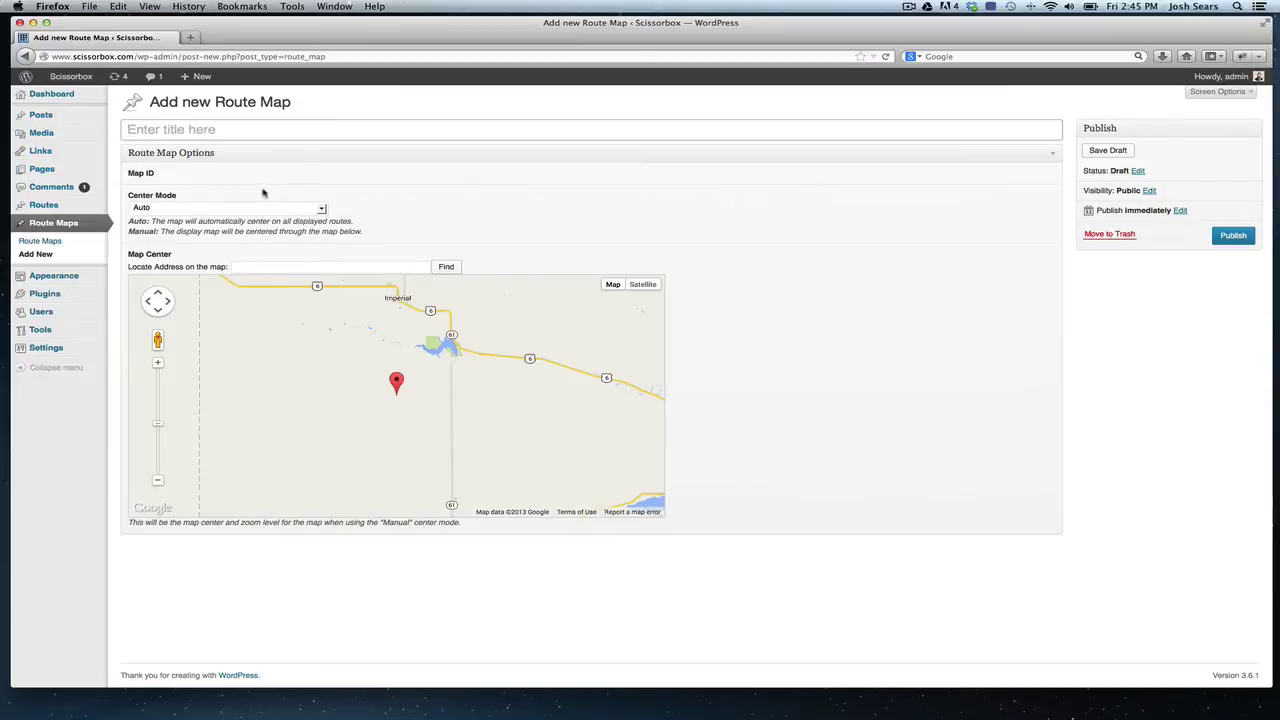
left_click(228, 137)
type("NAME THE MAP")
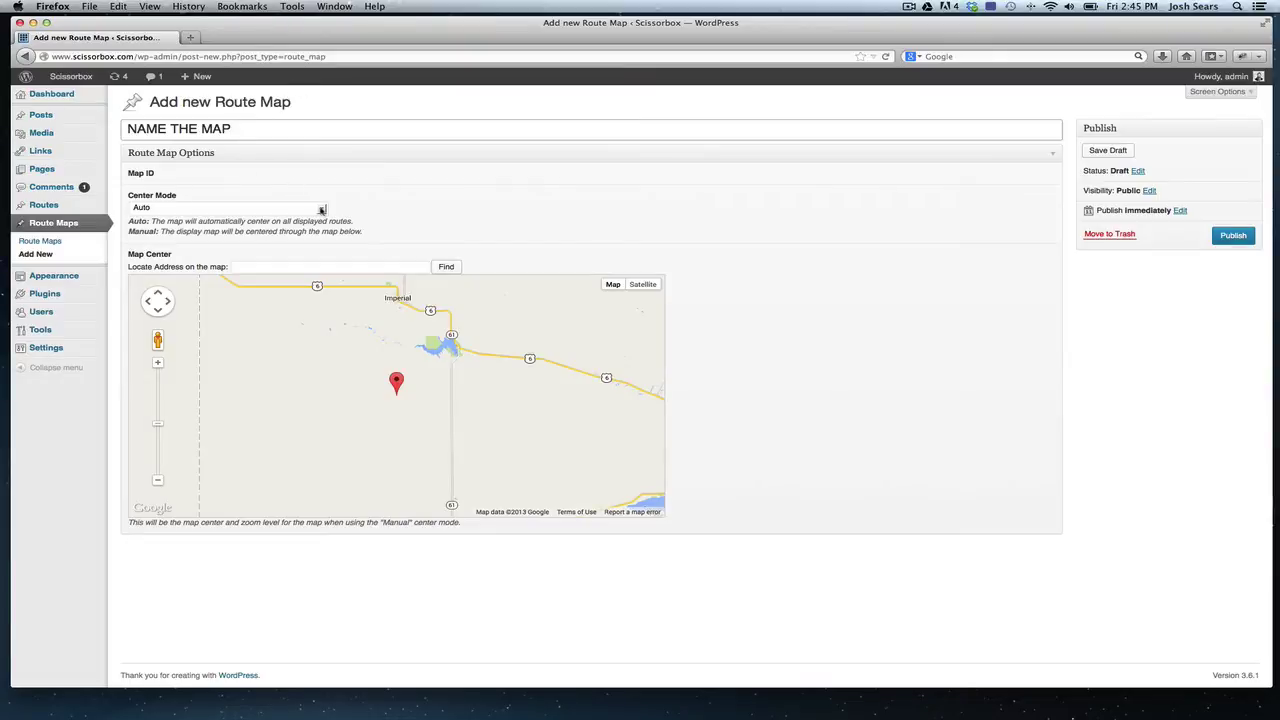
Set the route map's center mode to Manual and locate "ohio" as the map center
left_click(322, 210)
left_click(322, 219)
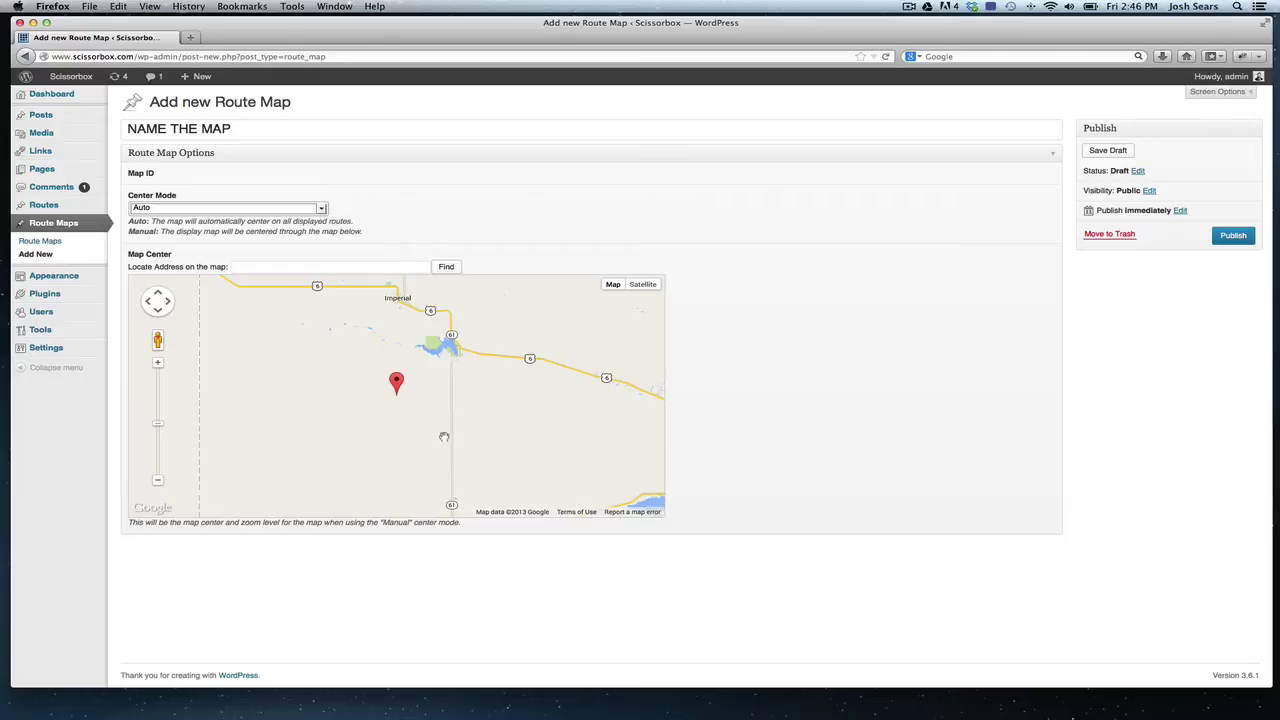
left_click(313, 212)
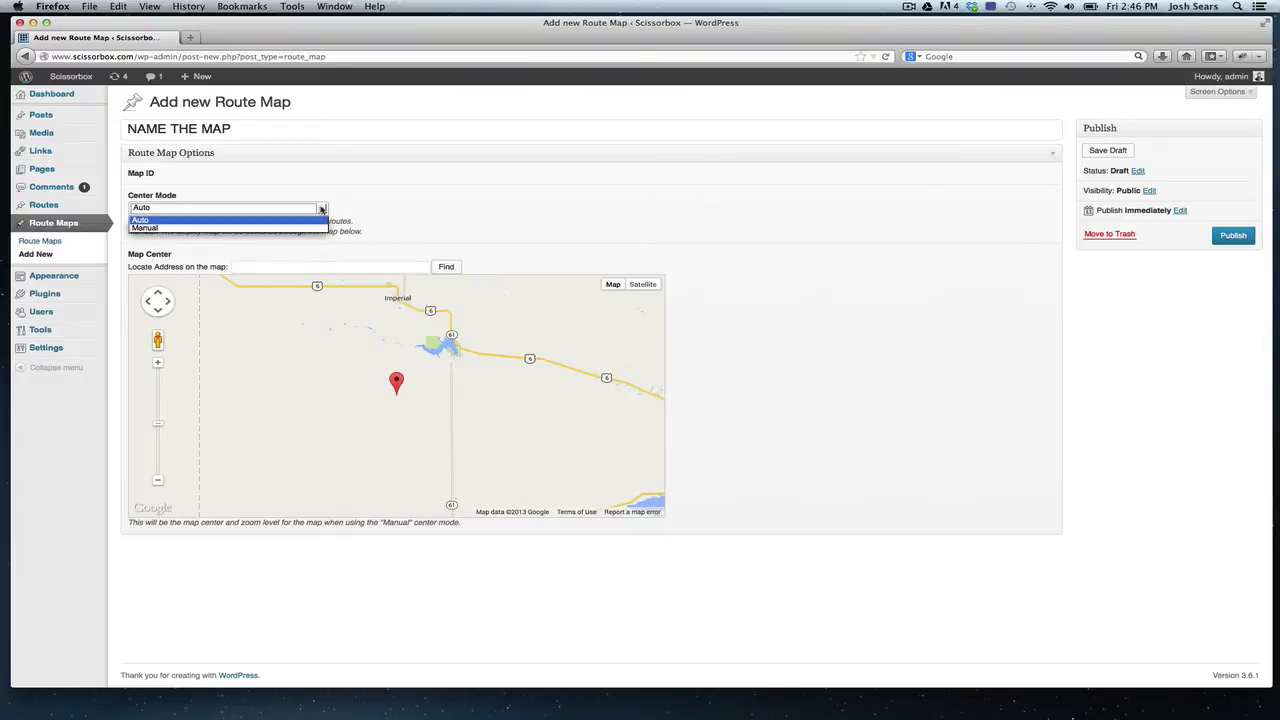
left_click(180, 228)
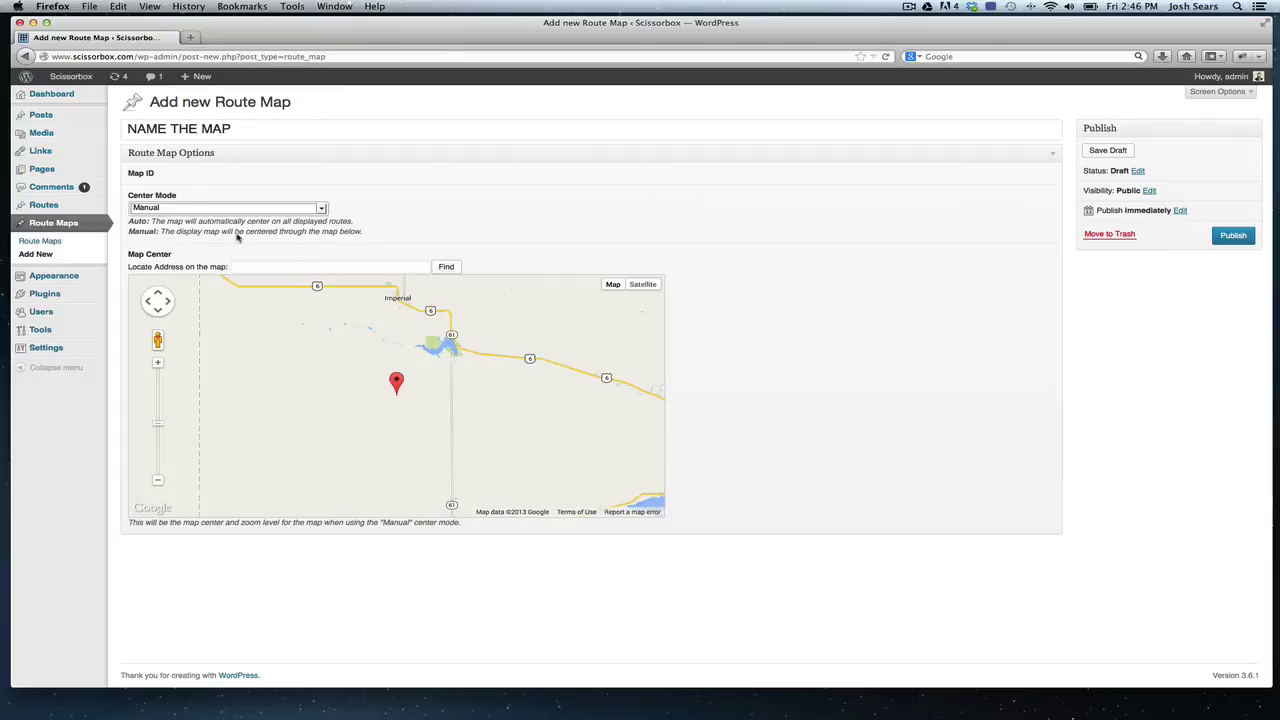
left_click(287, 267)
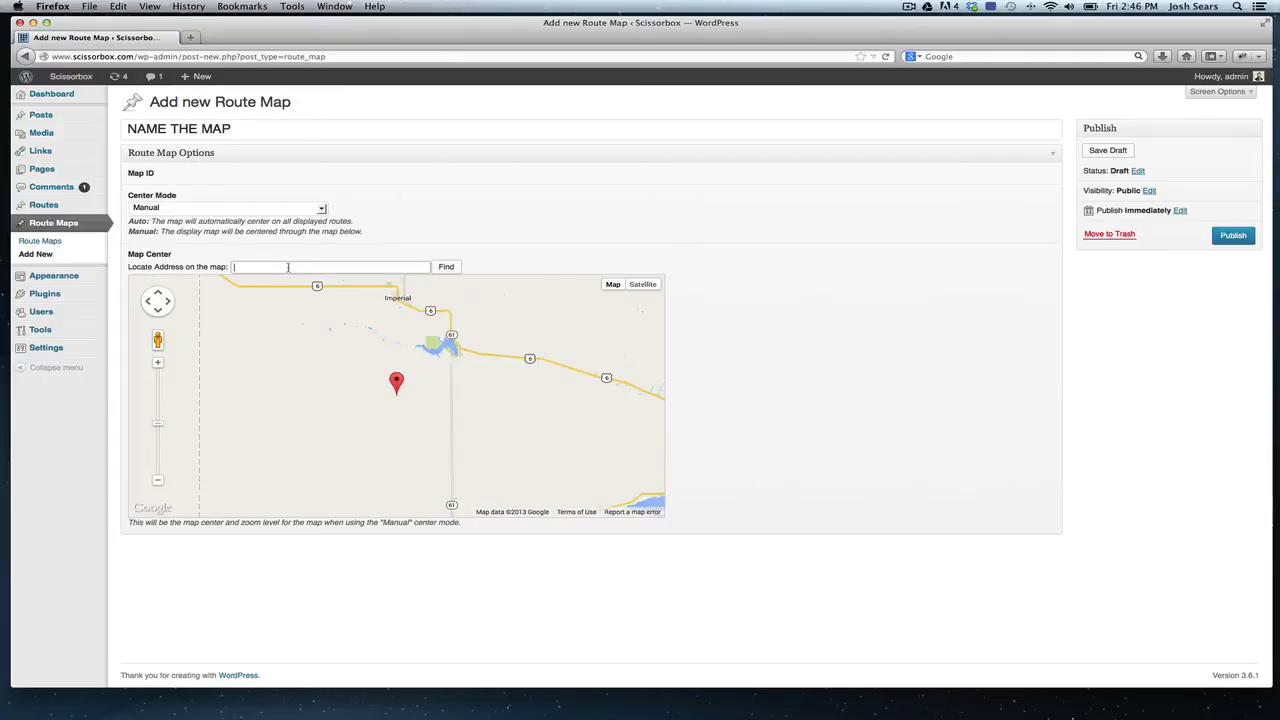
type("ohio")
left_click(446, 267)
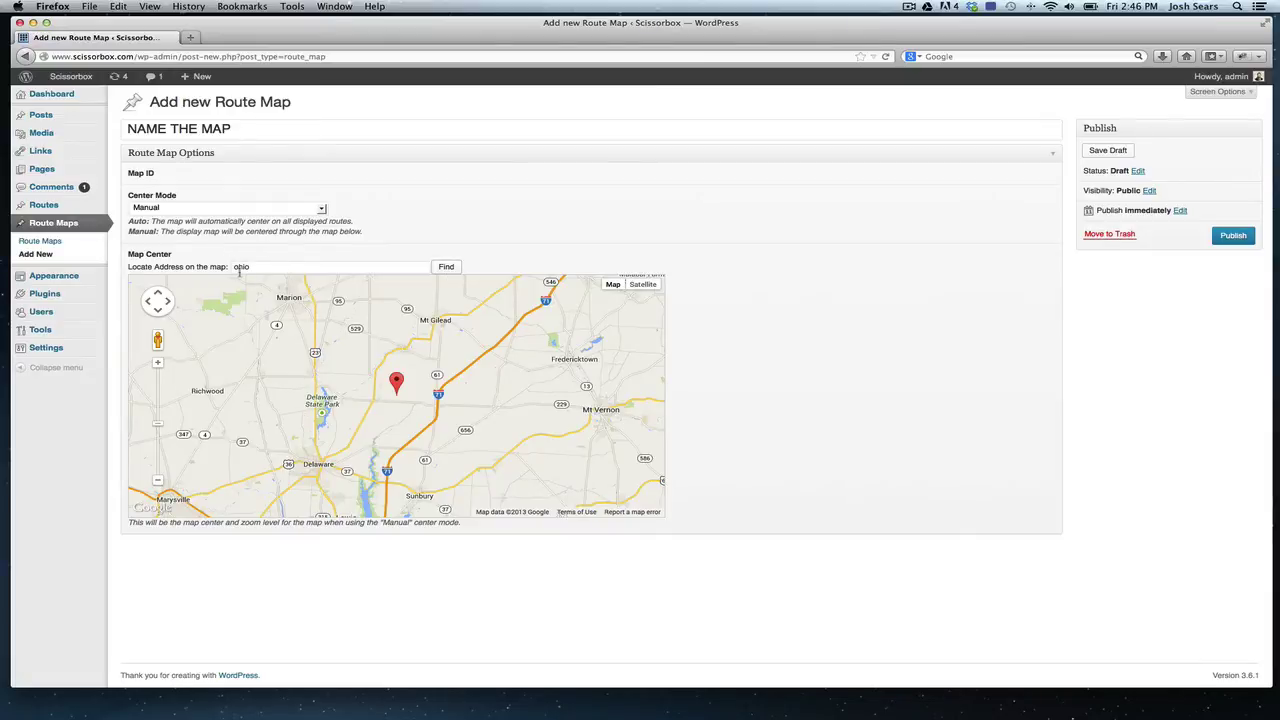
Adjust the route map's zoom level until Baldwin Cemetery and Morehouse Cemetery show around the center marker
left_click(158, 363)
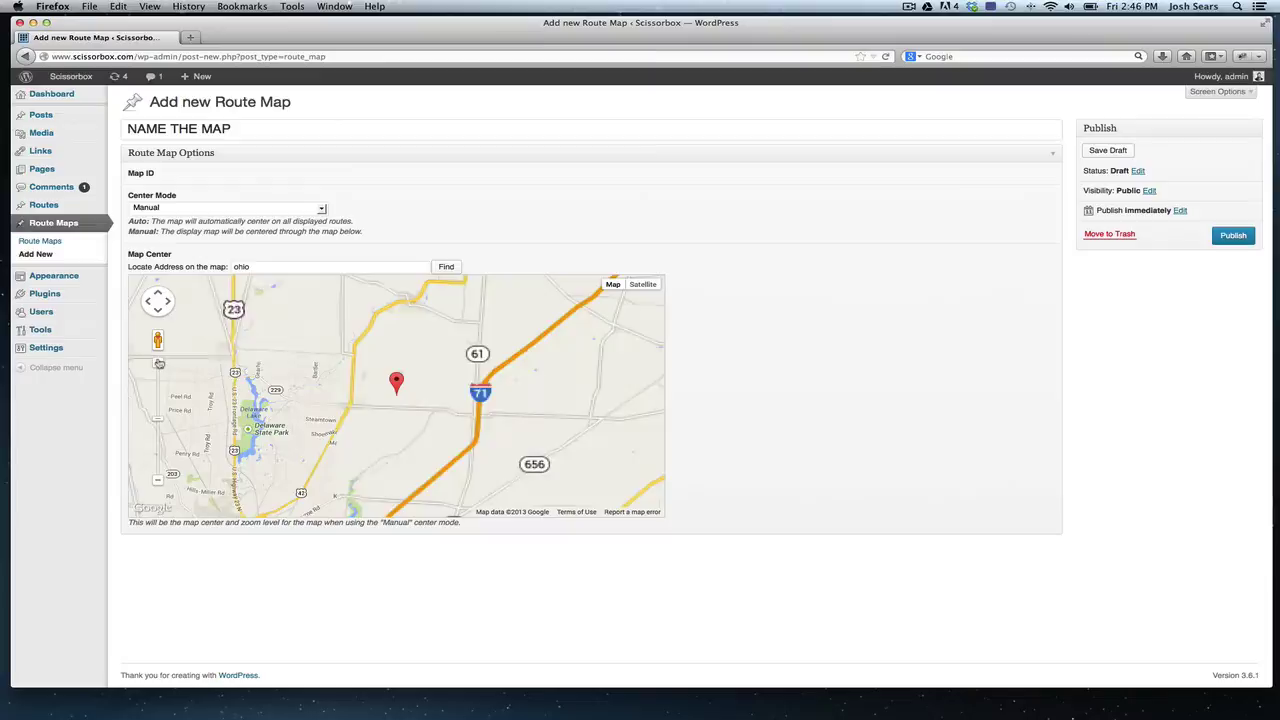
left_click(159, 481)
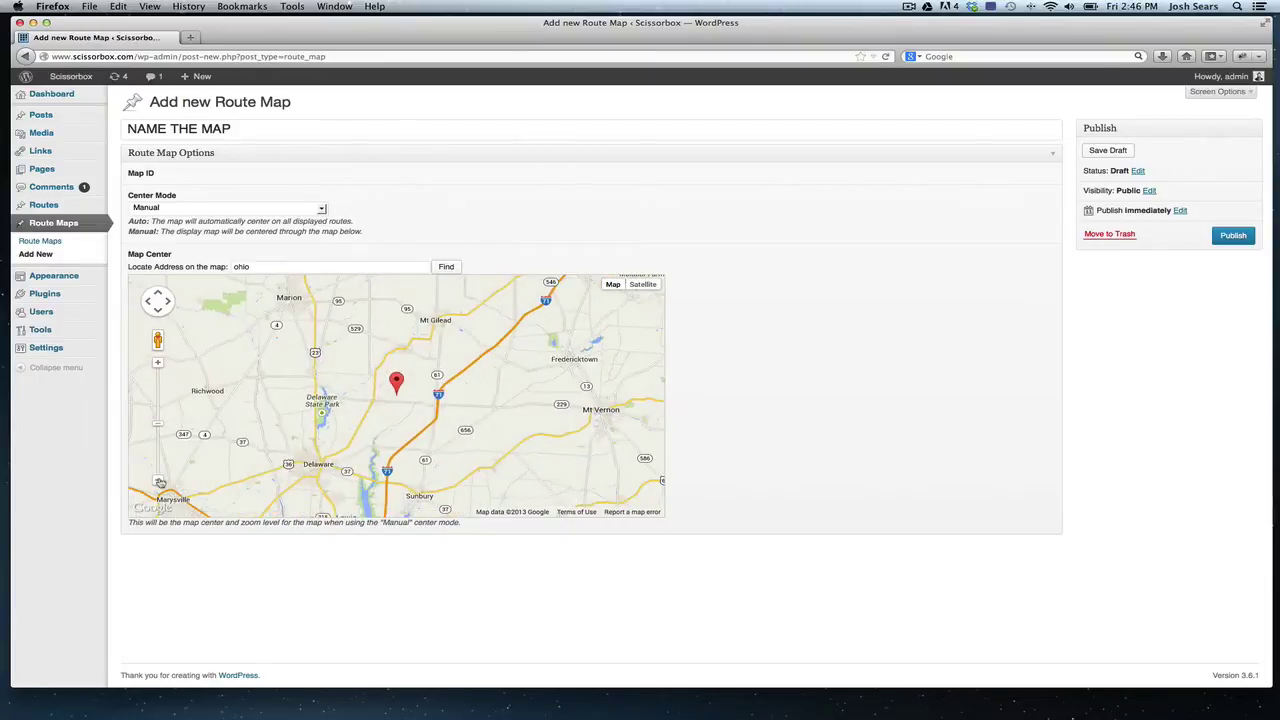
left_click(159, 481)
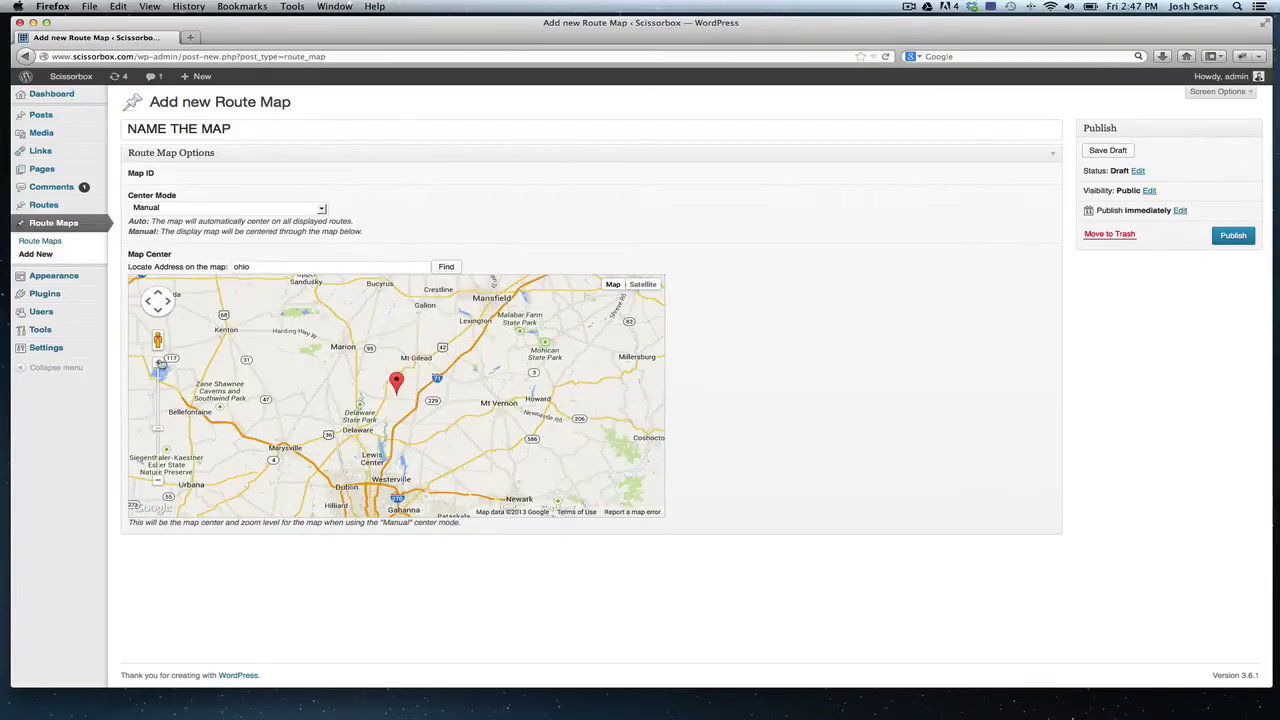
left_click(159, 363)
left_click(159, 363)
left_click(159, 363)
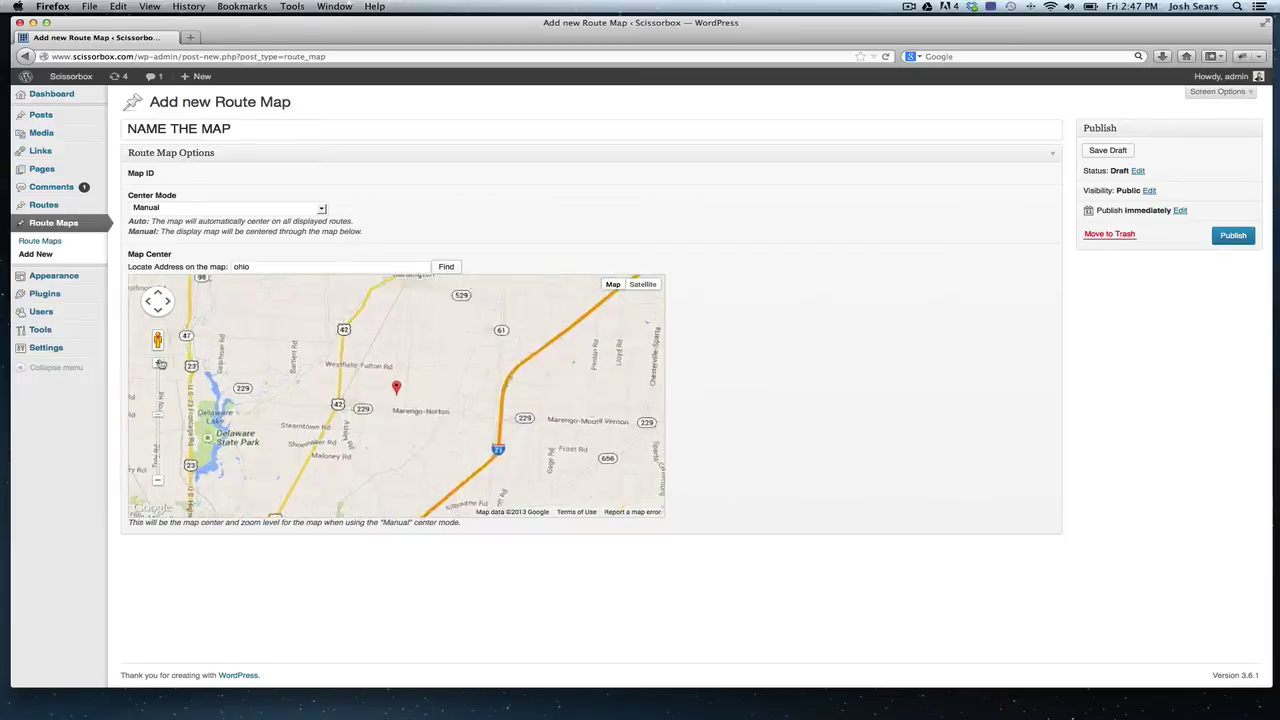
left_click(160, 364)
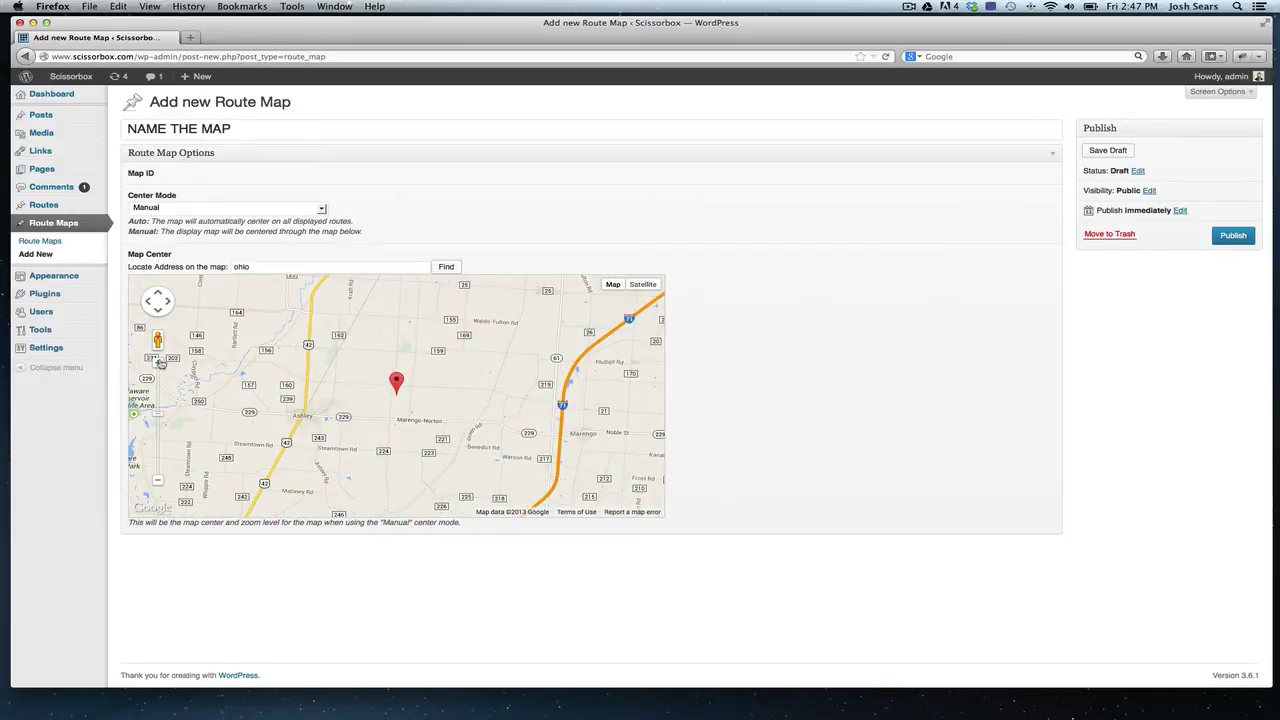
left_click(160, 364)
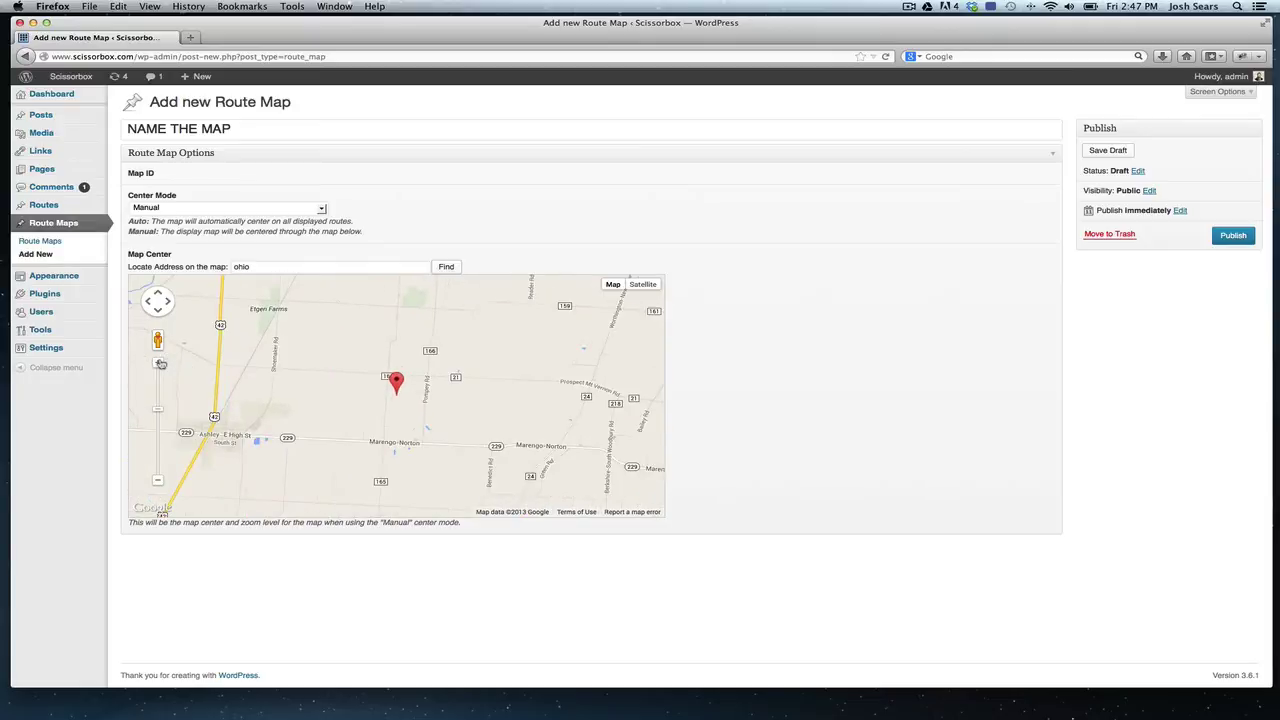
left_click(160, 364)
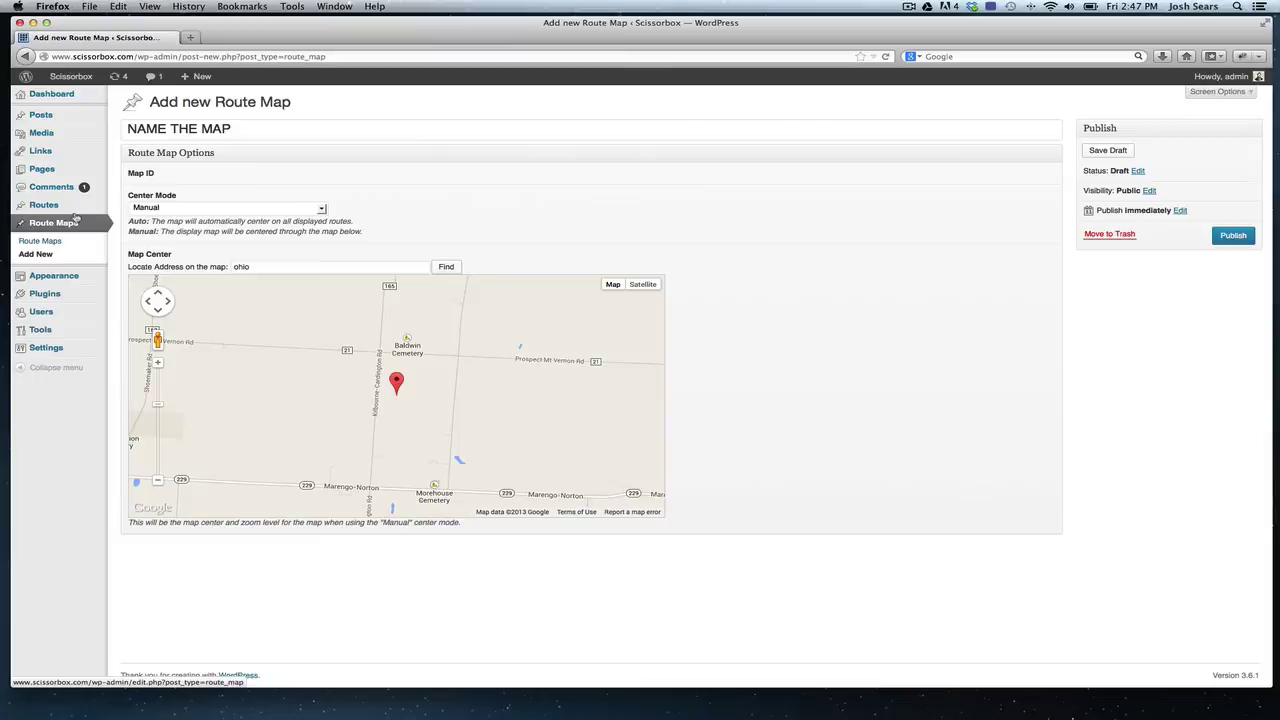
Leave the route map page without saving and create a new route titled "Route Name"
left_click(44, 205)
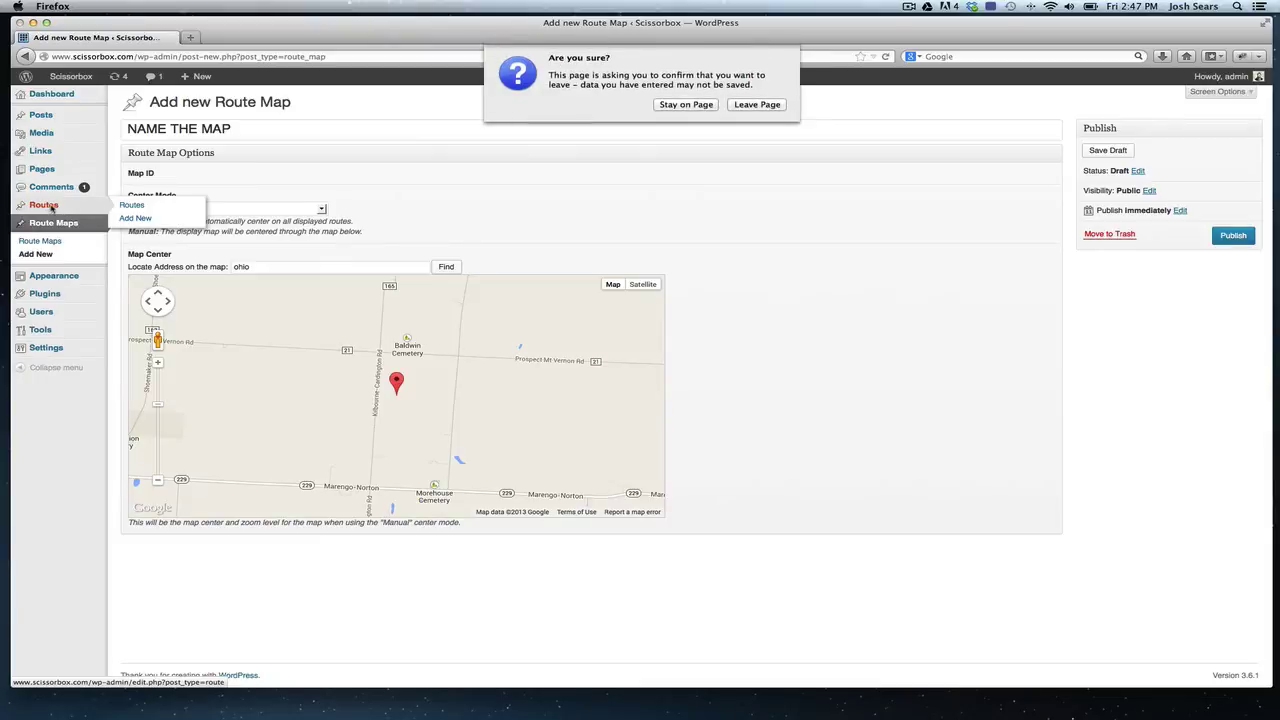
left_click(757, 104)
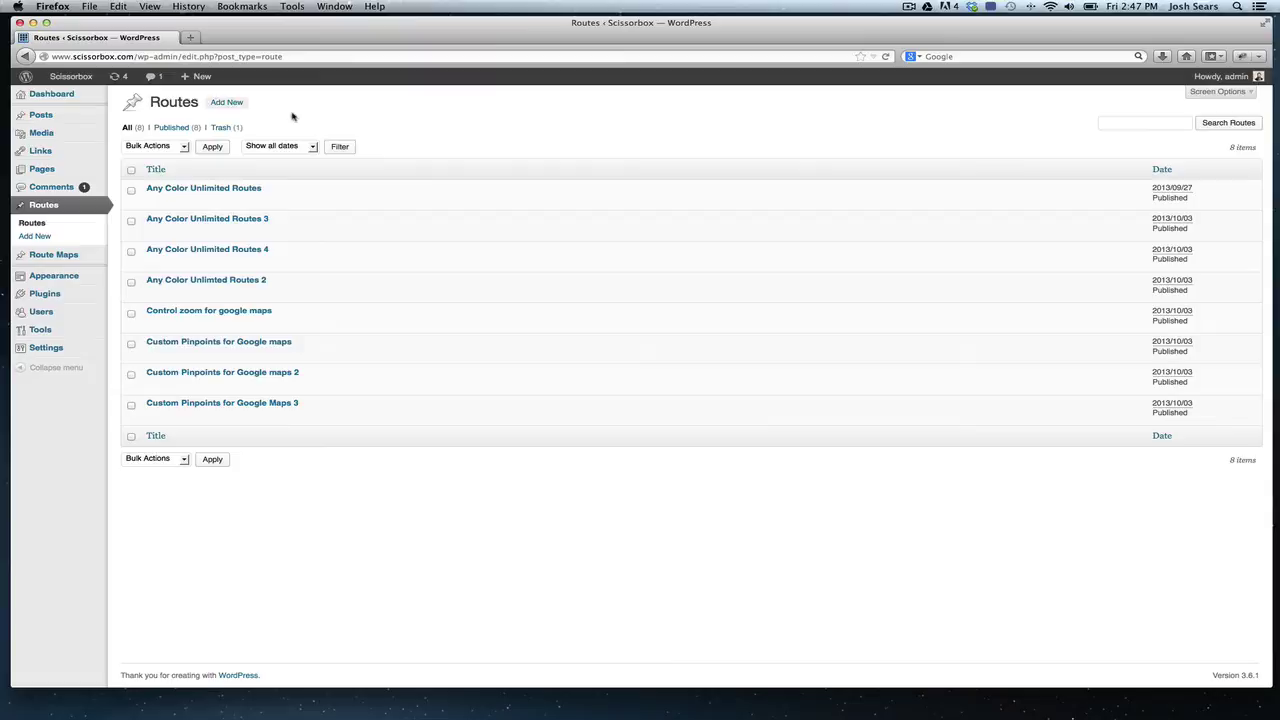
left_click(237, 108)
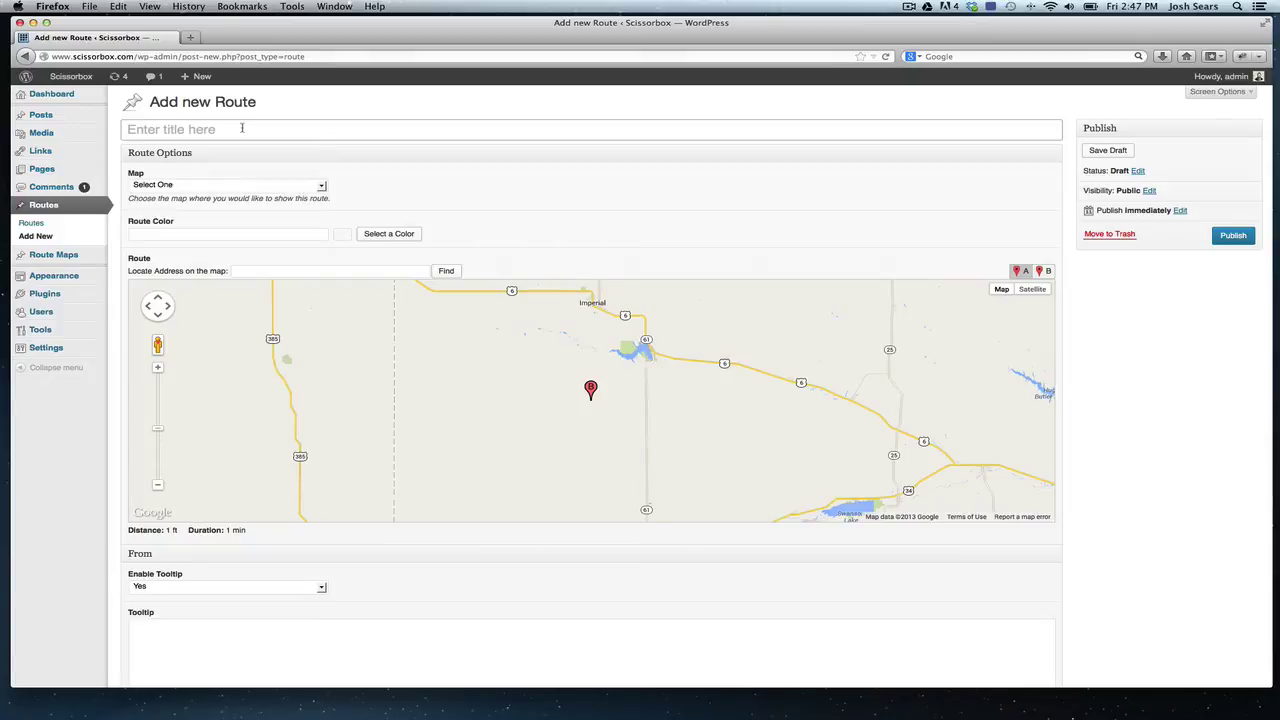
left_click(242, 128)
type("Route Name")
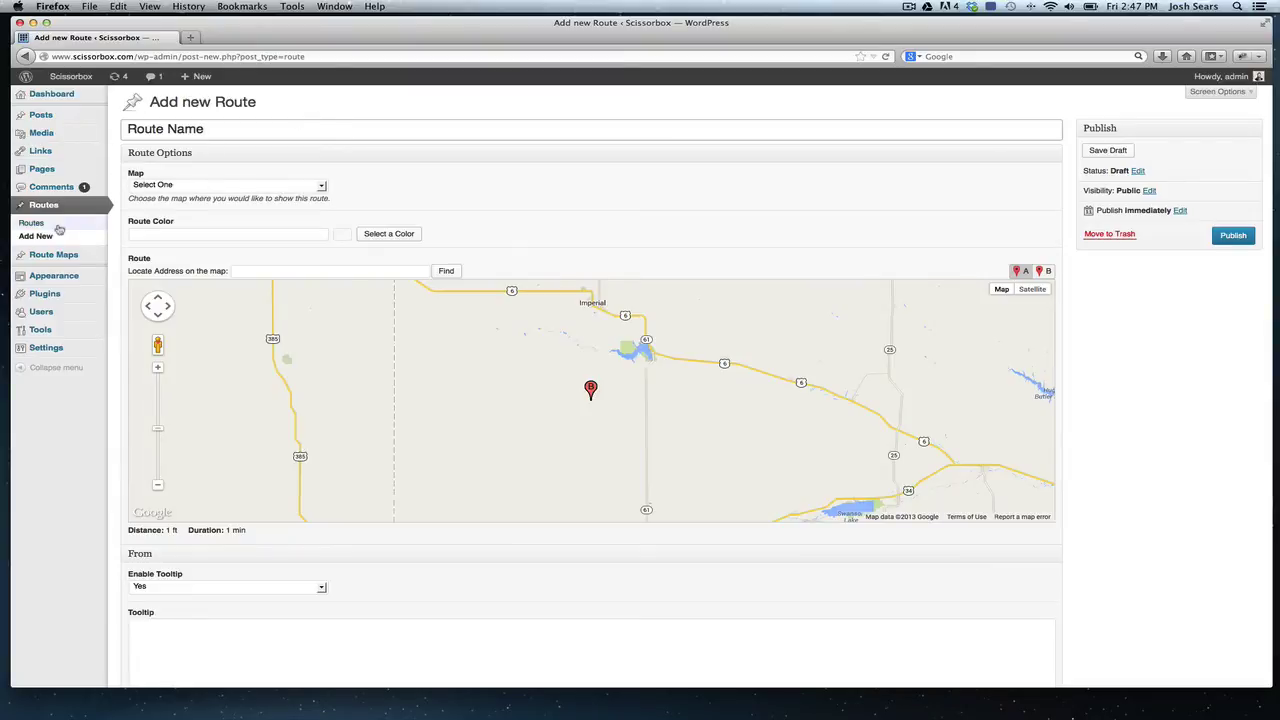
triple_click(203, 127)
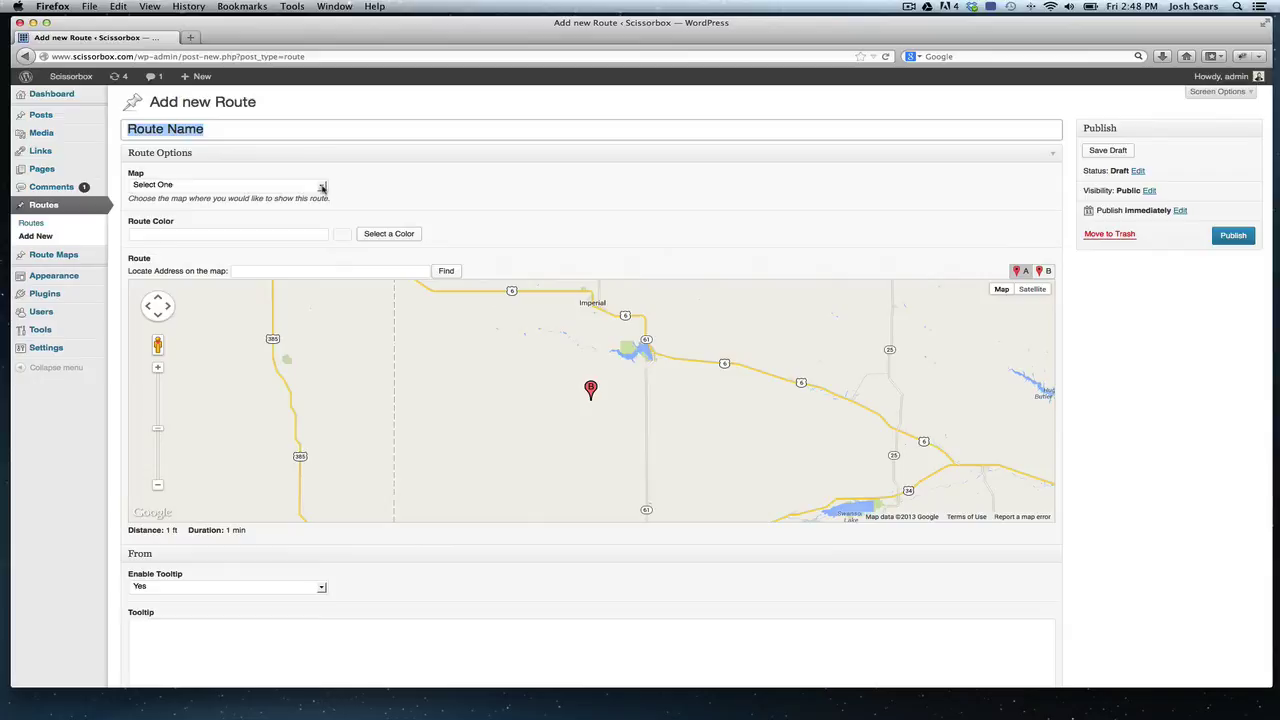
Assign the route to the Control Zoom map and set its route color to red #ff1515
left_click(322, 187)
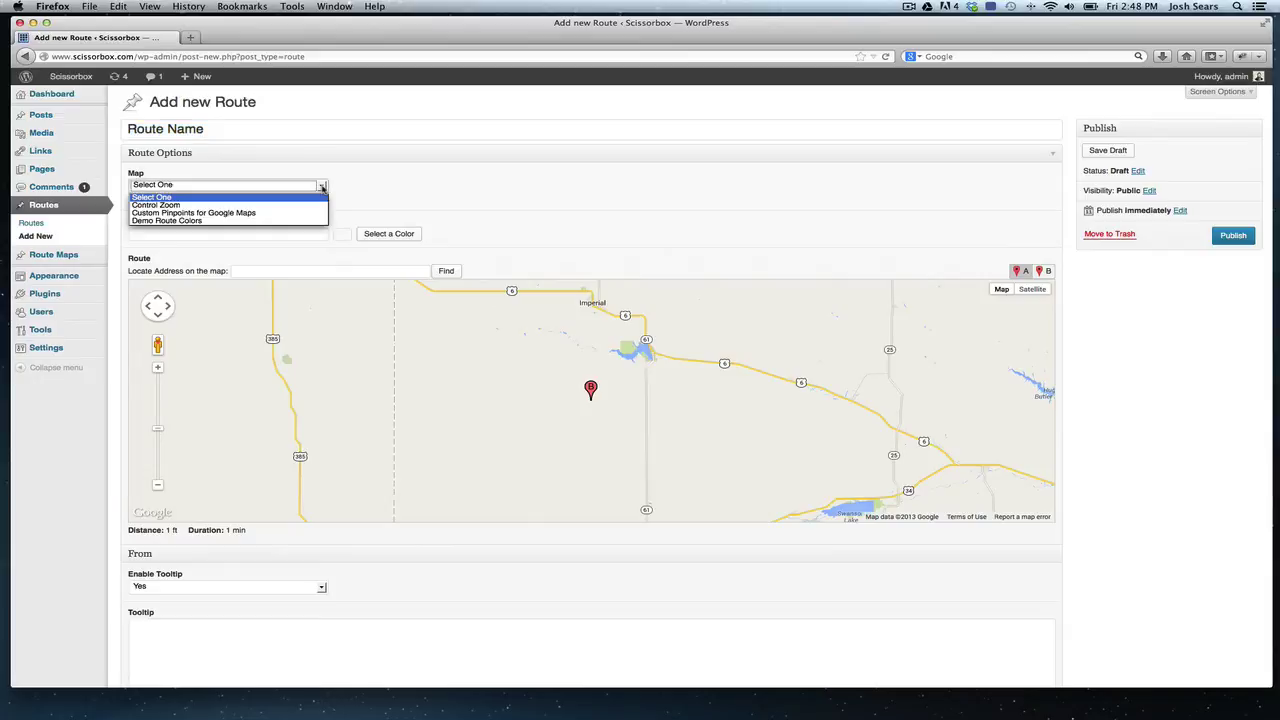
left_click(195, 205)
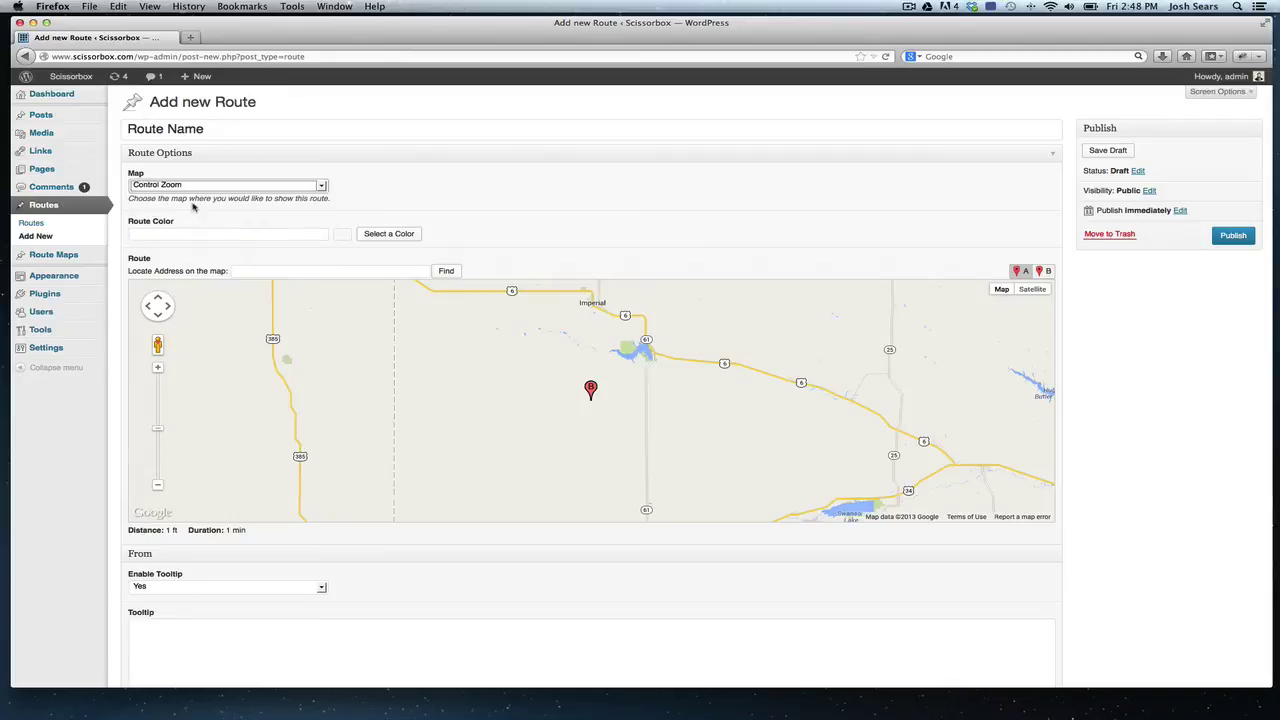
left_click(287, 232)
left_click(340, 238)
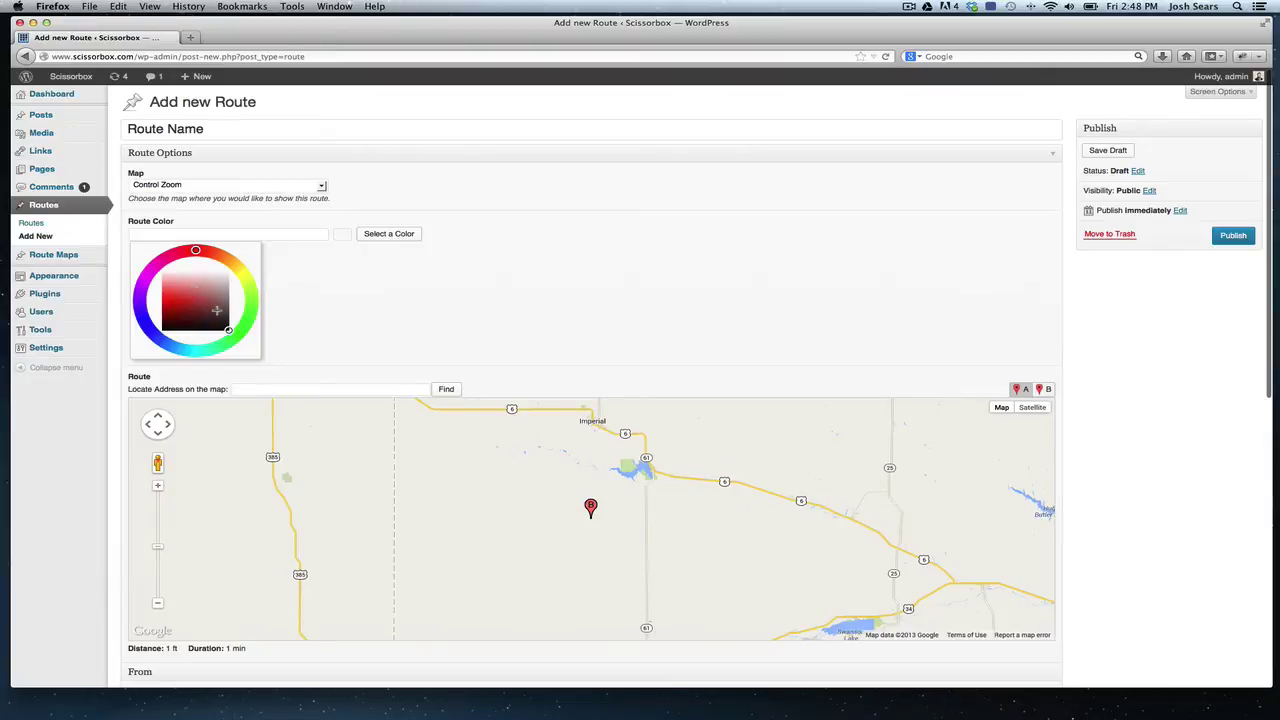
left_click(200, 306)
left_click(370, 236)
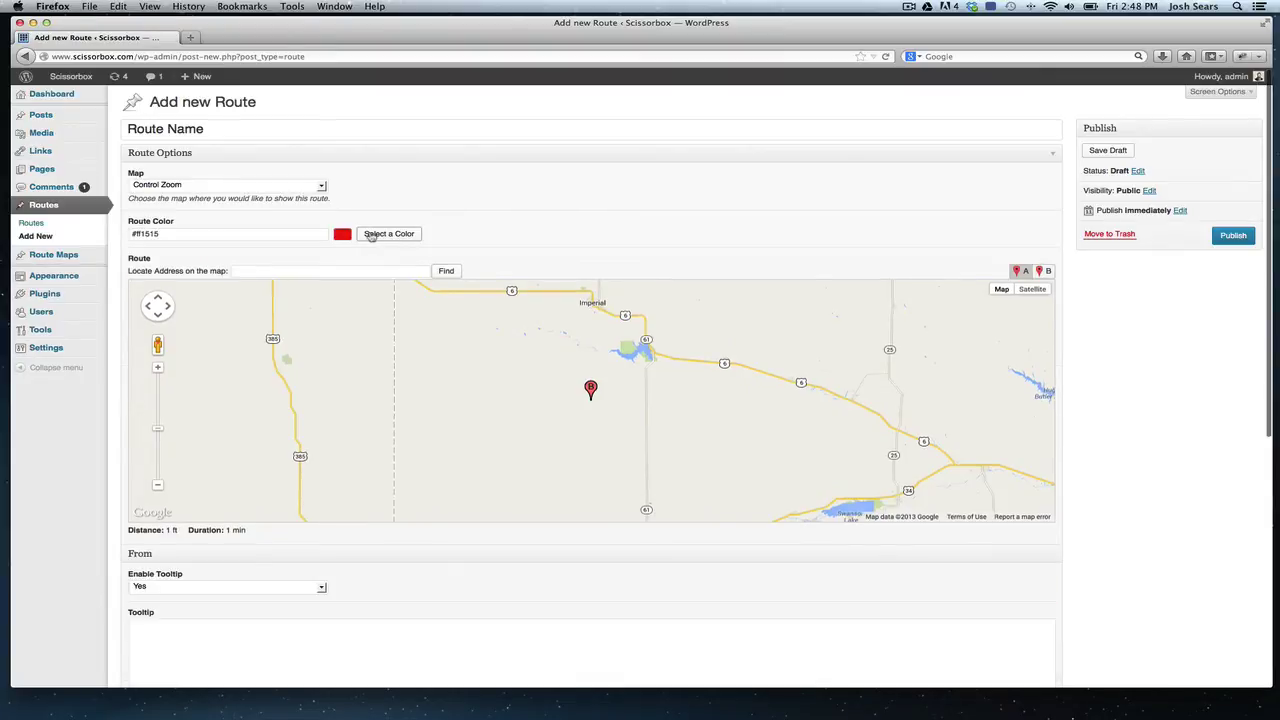
Place route point A on the map in eastern Nebraska and move it through central Iowa to Iowa's northern border
left_click(1020, 271)
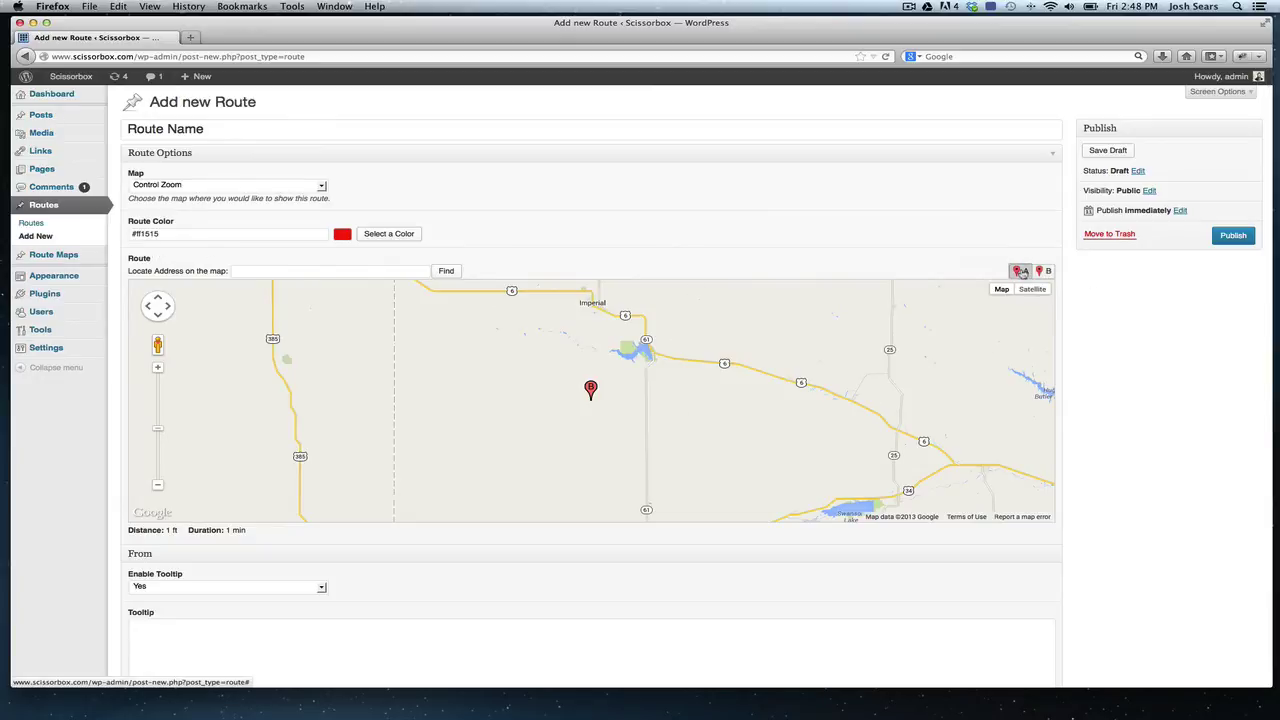
left_click(159, 487)
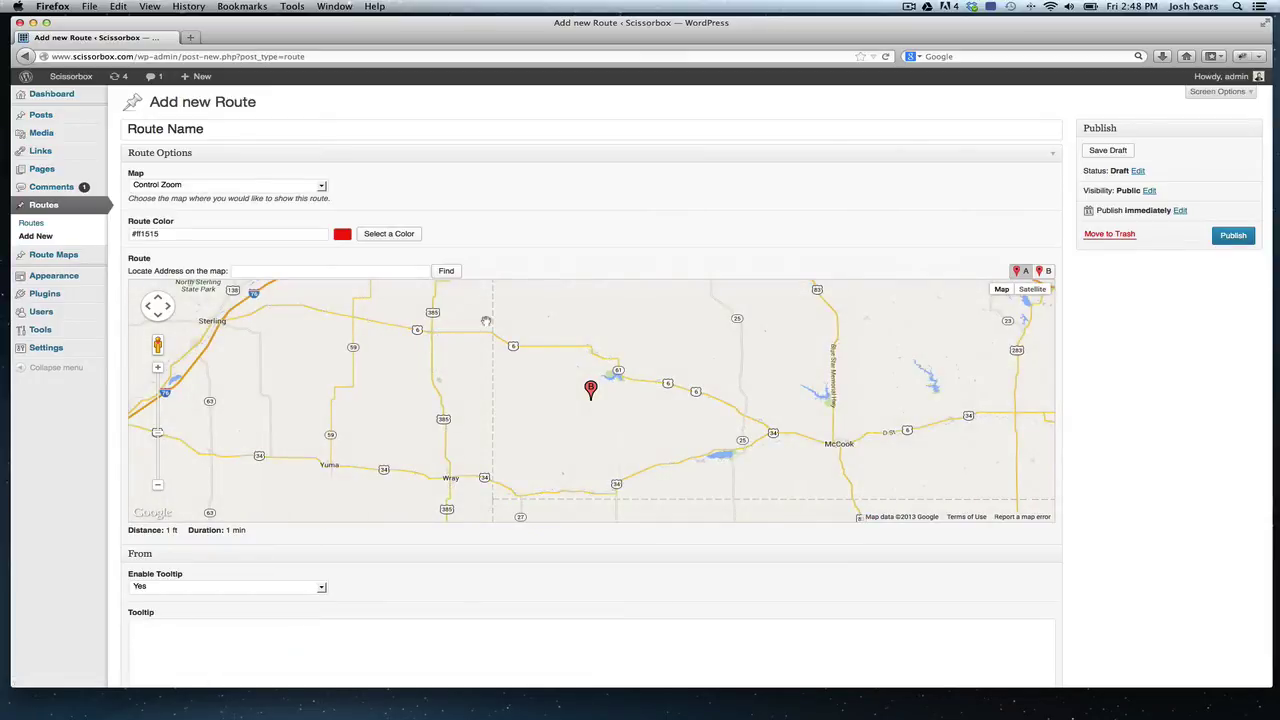
left_click_drag(601, 415, 551, 425)
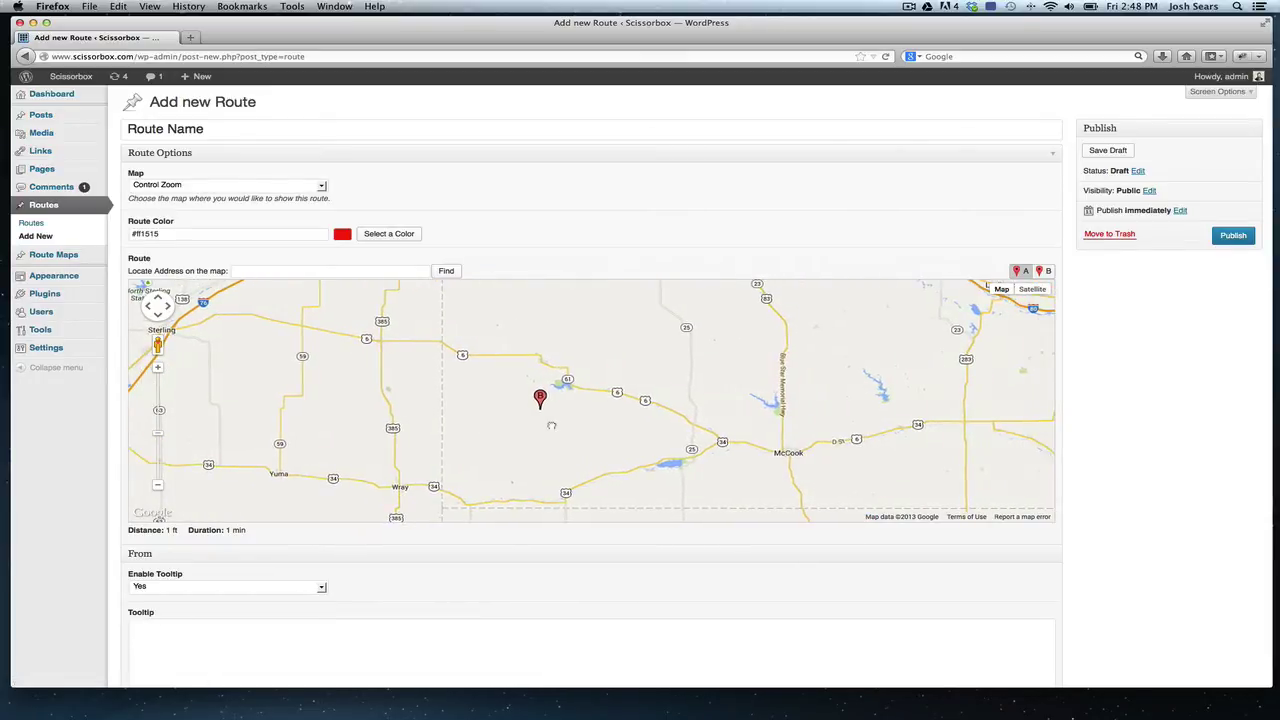
left_click(1047, 272)
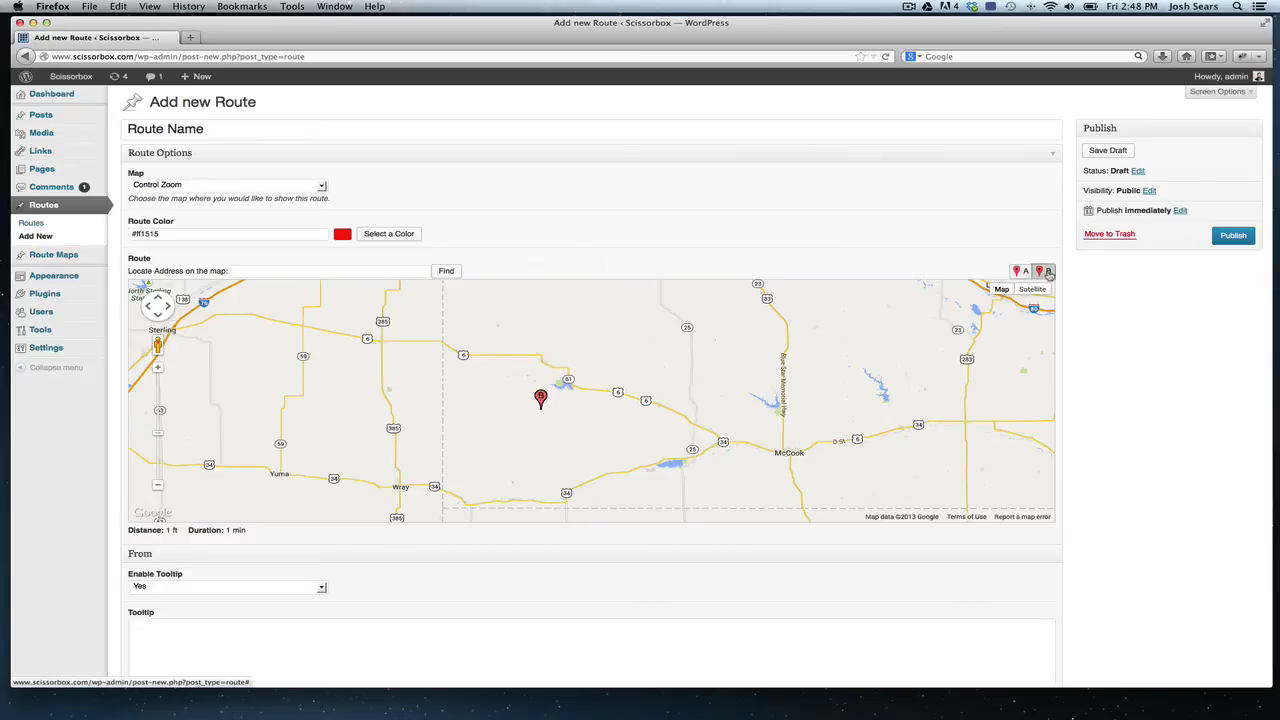
left_click(158, 486)
left_click(158, 486)
left_click(158, 486)
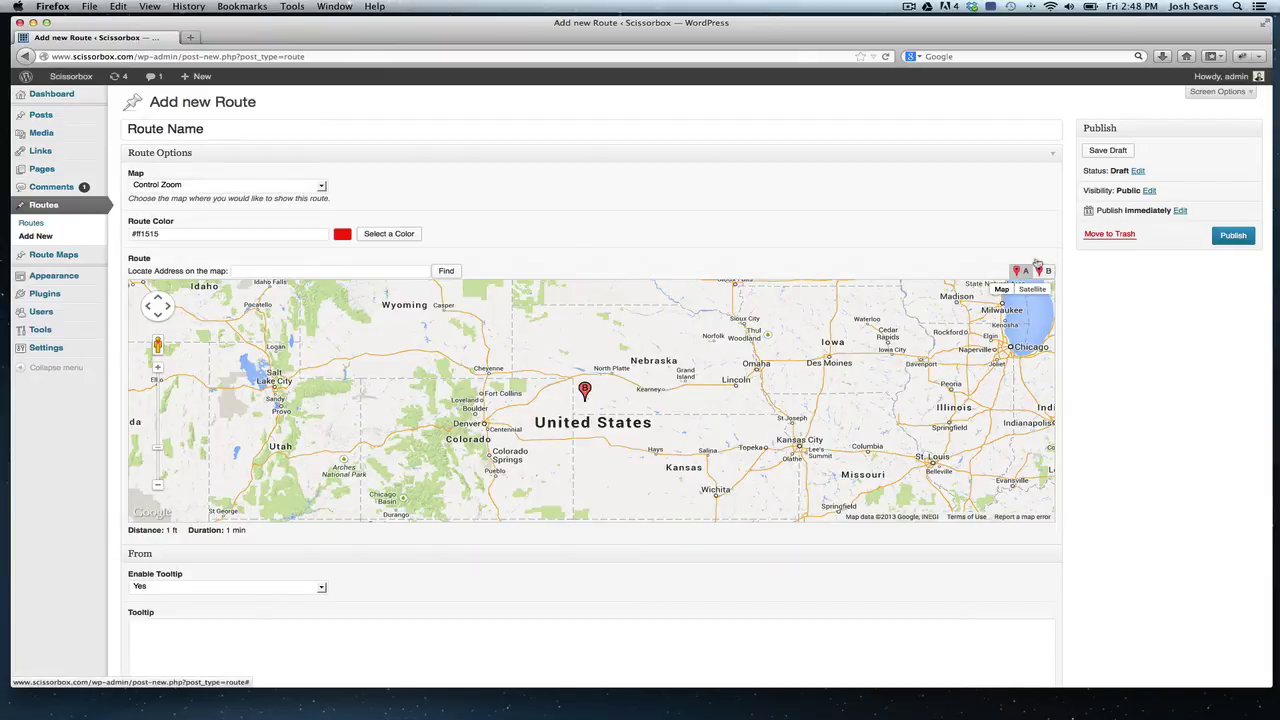
left_click(724, 364)
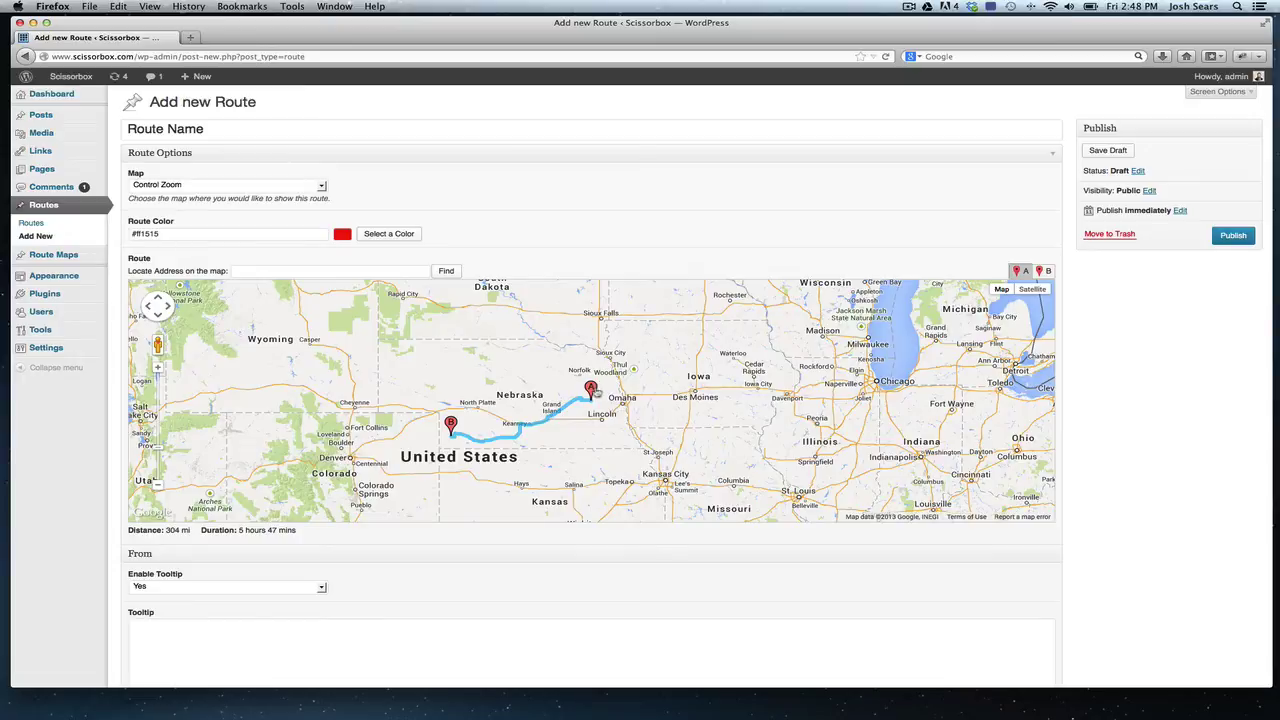
left_click_drag(595, 393, 700, 358)
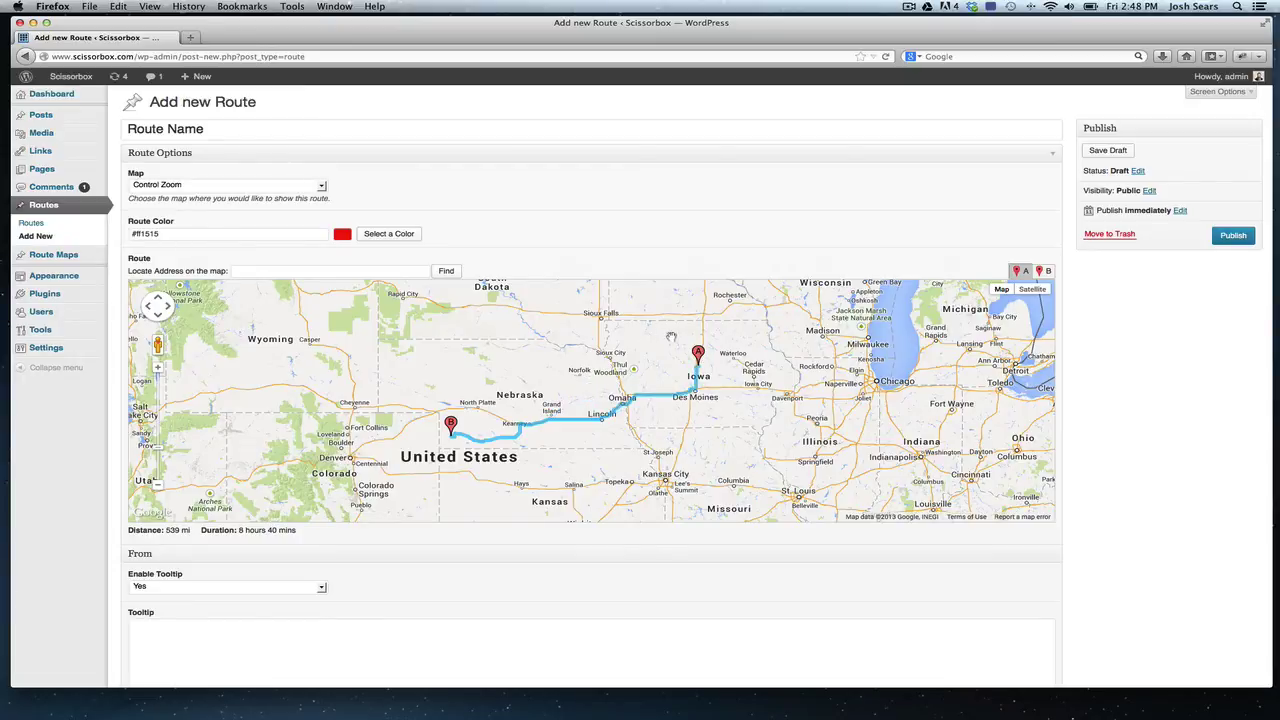
mouse_move(700, 358)
left_mouse_down()
mouse_move(489, 346)
mouse_move(680, 323)
left_mouse_up()
Move route point B to northern Colorado, to northern Missouri, and finally to western Nebraska northwest of North Platte
left_click_drag(451, 425, 338, 425)
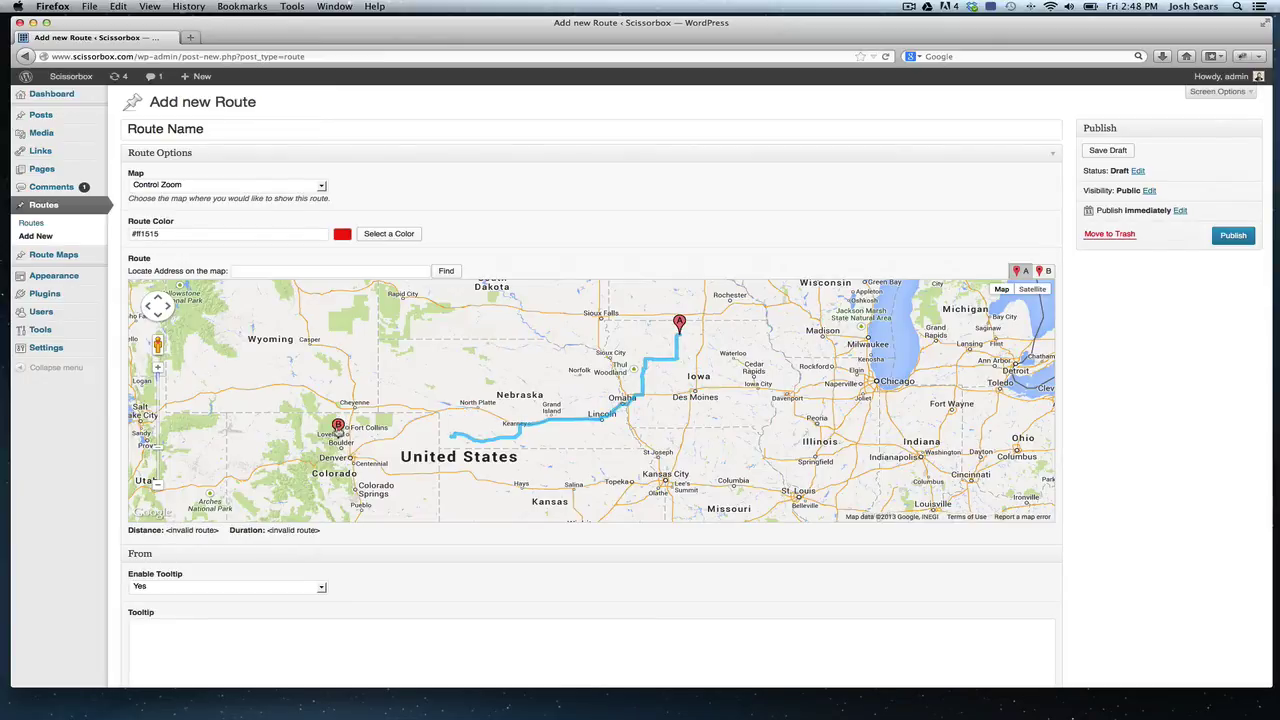
left_click_drag(338, 426, 705, 445)
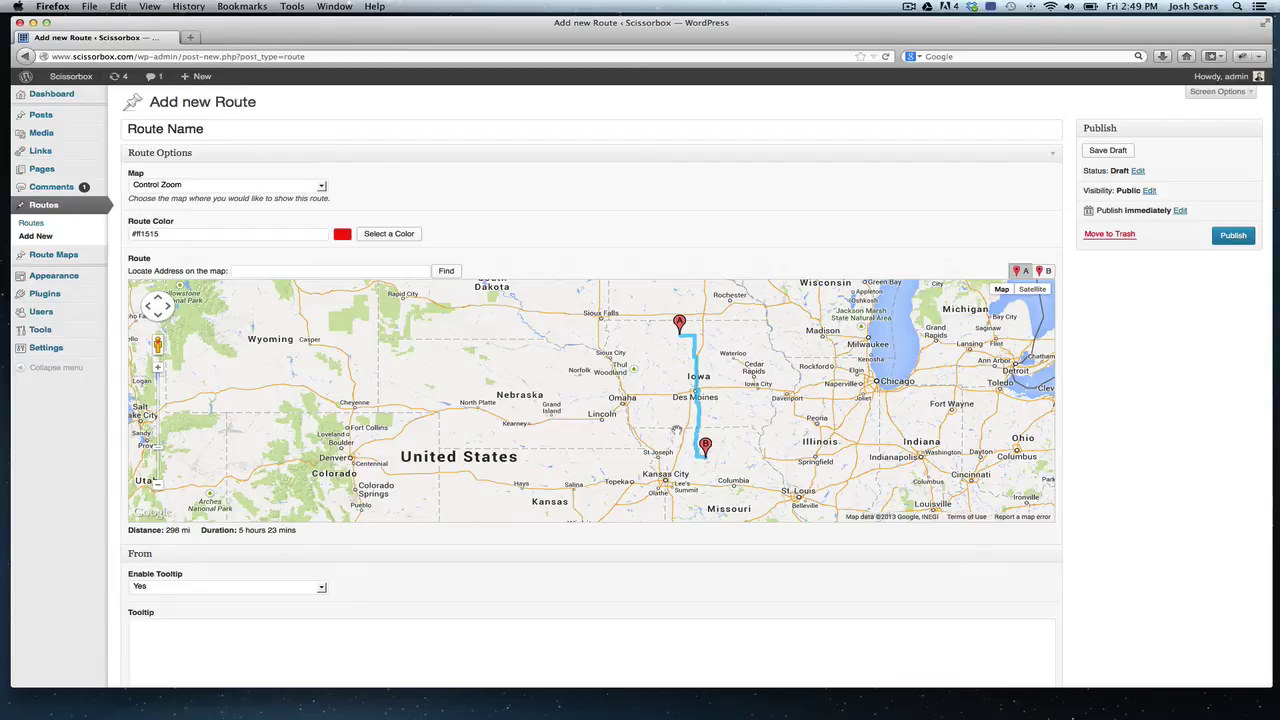
mouse_move(707, 446)
left_mouse_down()
mouse_move(662, 446)
mouse_move(466, 360)
left_mouse_up()
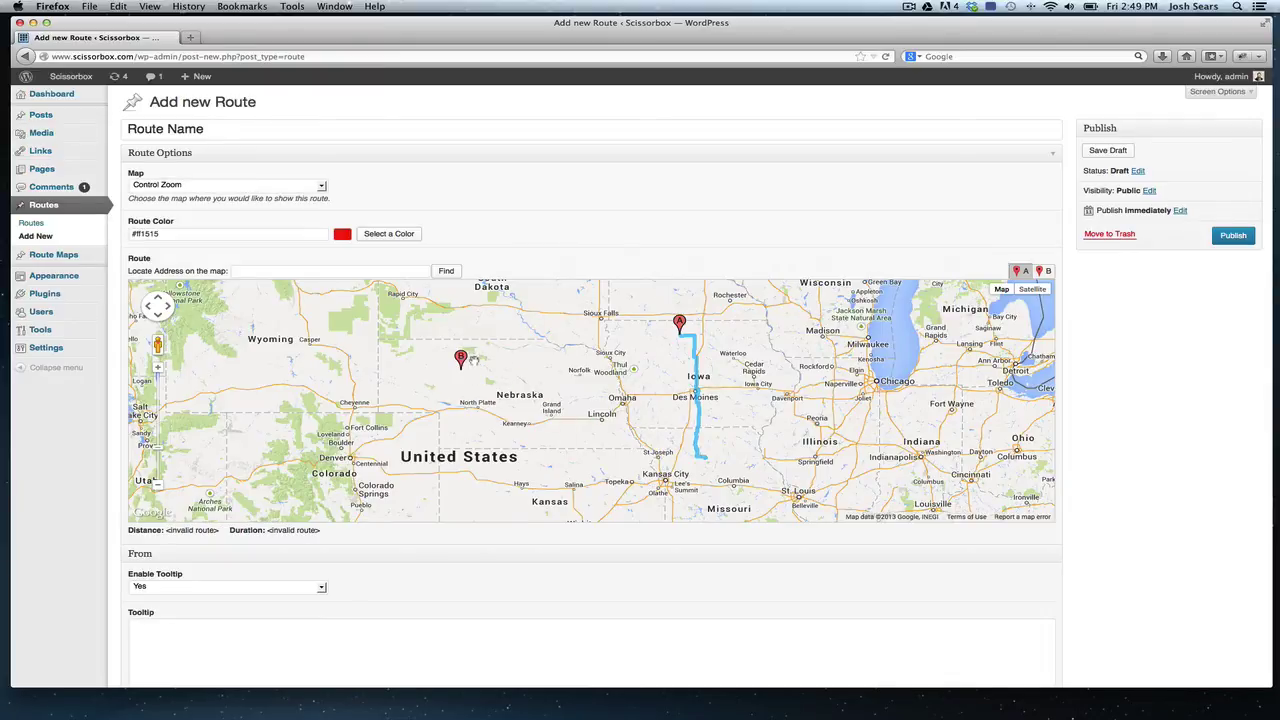
Move route point B to northern Missouri, and then relocate it by finding the address "cincinatti ohio" on the map
mouse_move(464, 362)
left_mouse_down()
mouse_move(664, 395)
mouse_move(711, 461)
left_mouse_up()
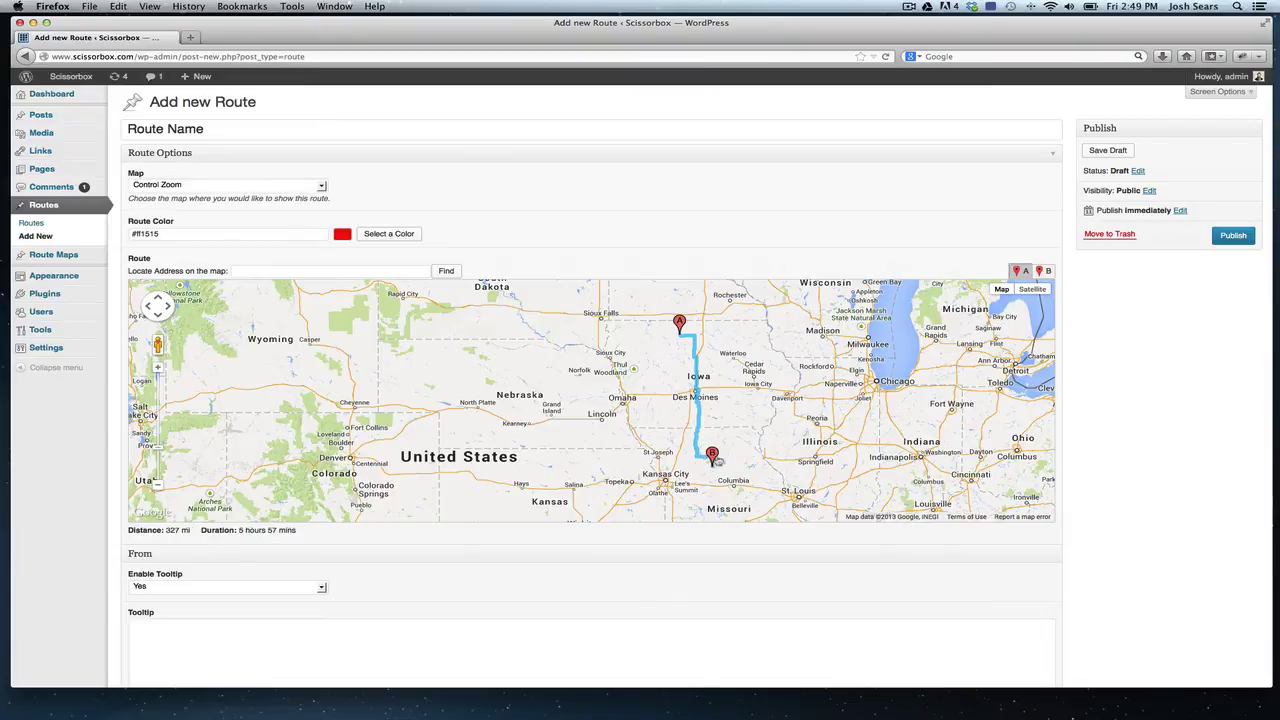
left_click(291, 271)
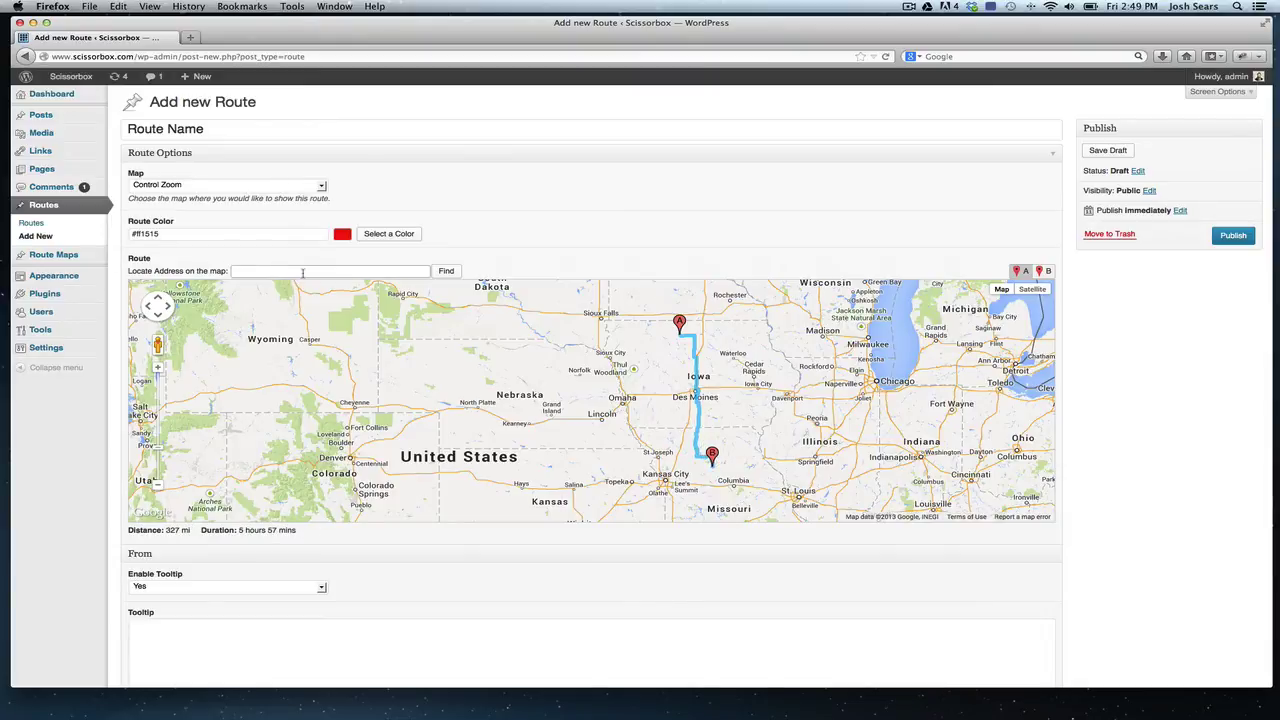
left_click(1046, 271)
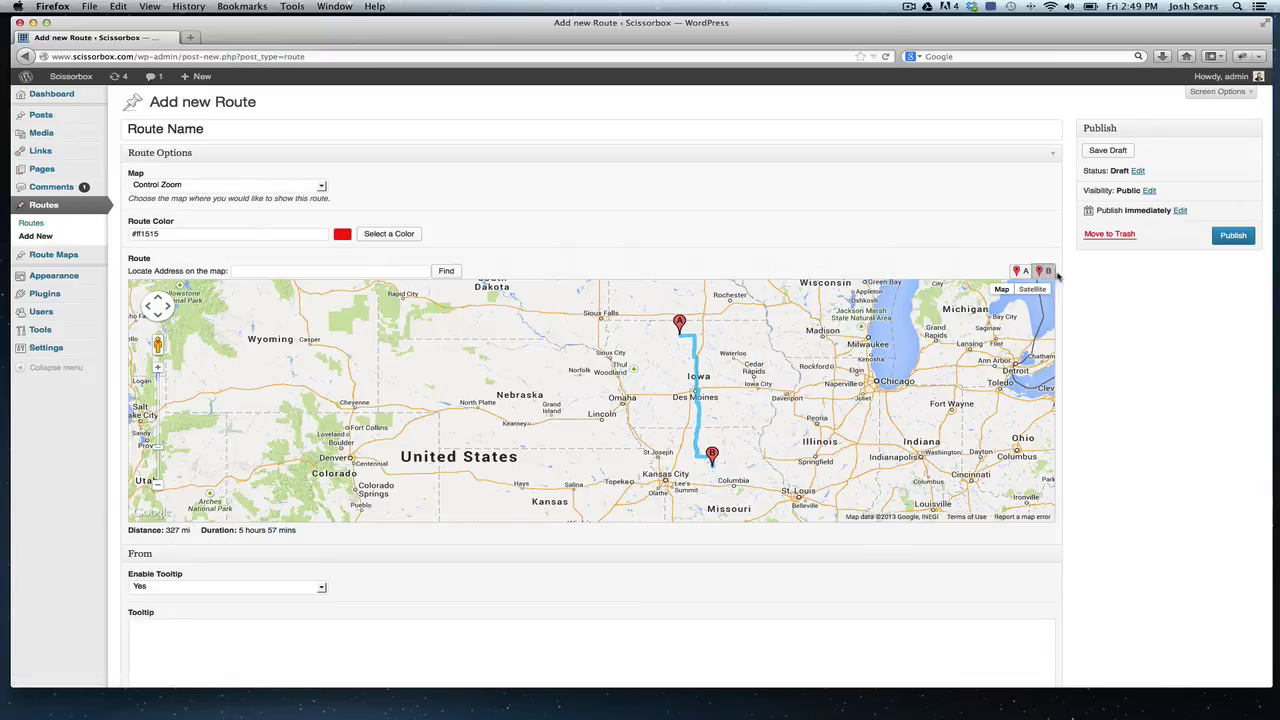
left_click(257, 271)
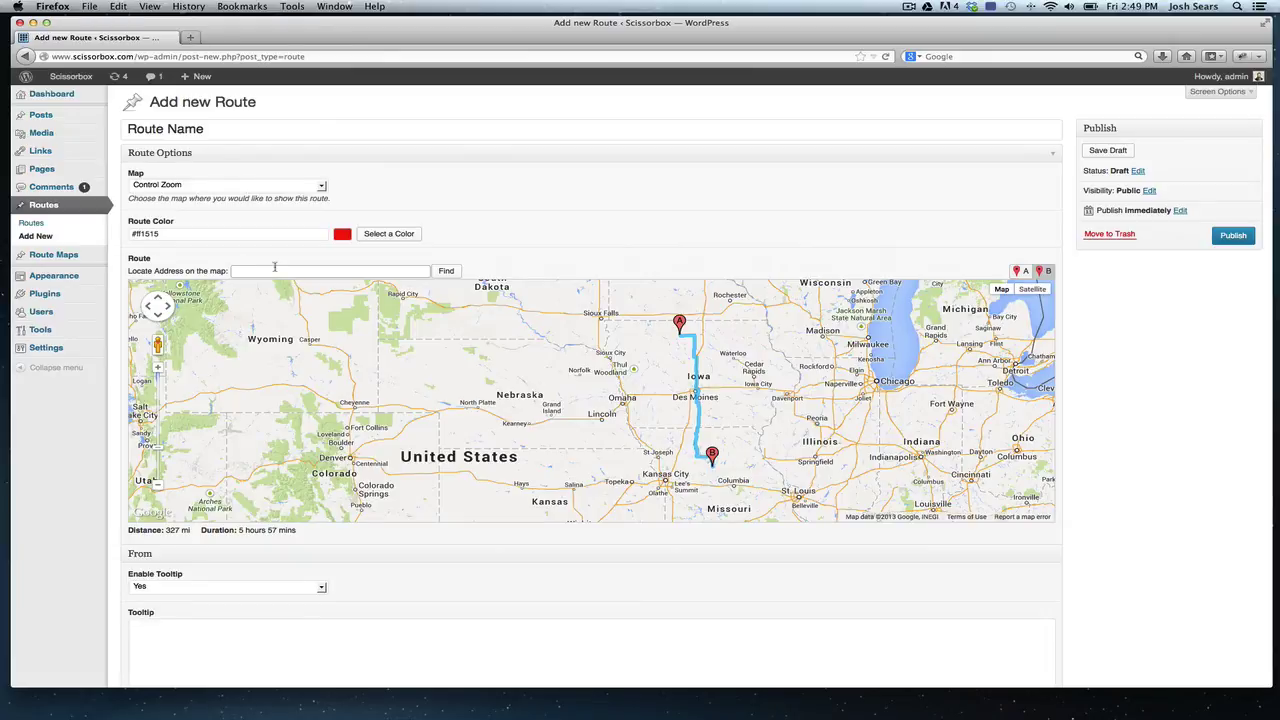
type("ohio")
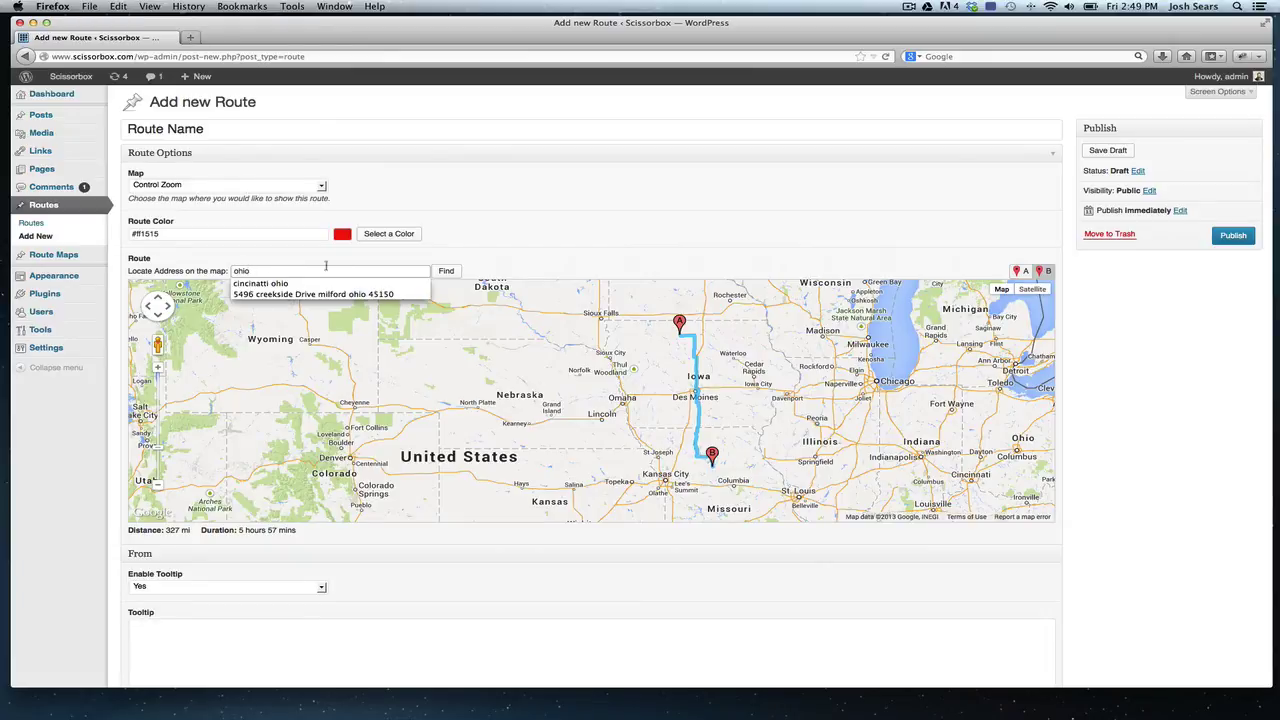
left_click(342, 283)
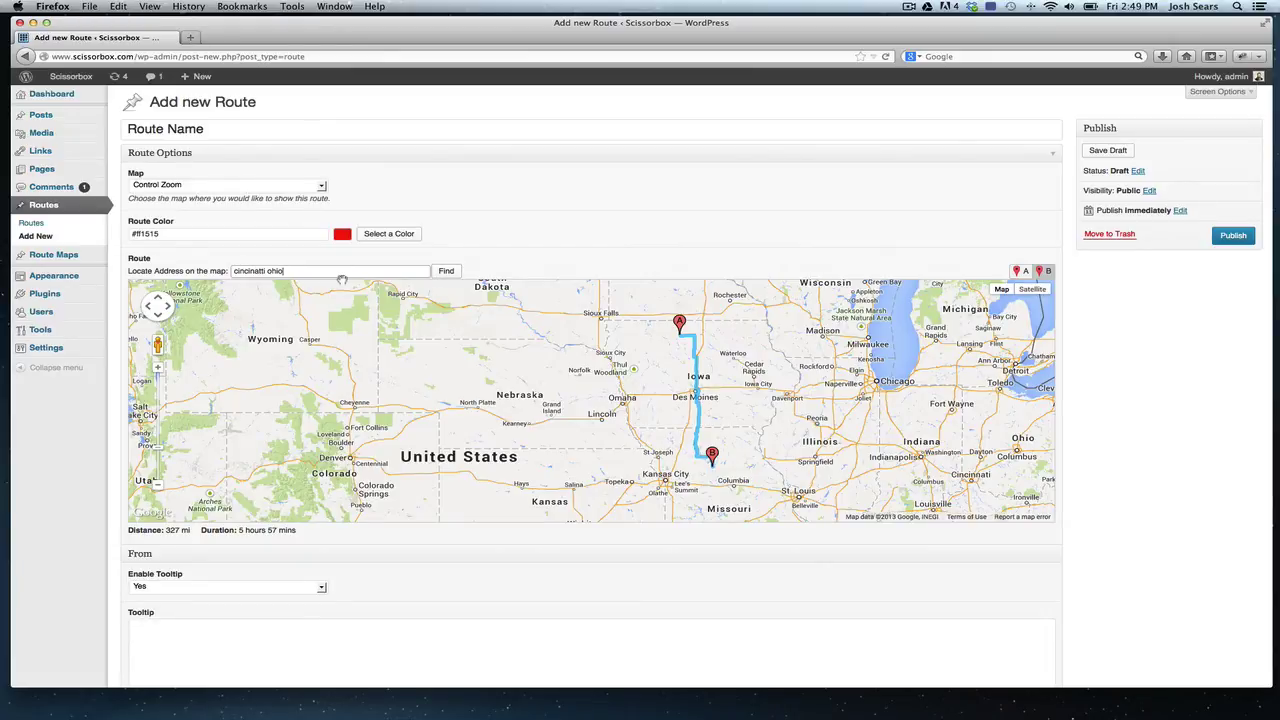
left_click(446, 271)
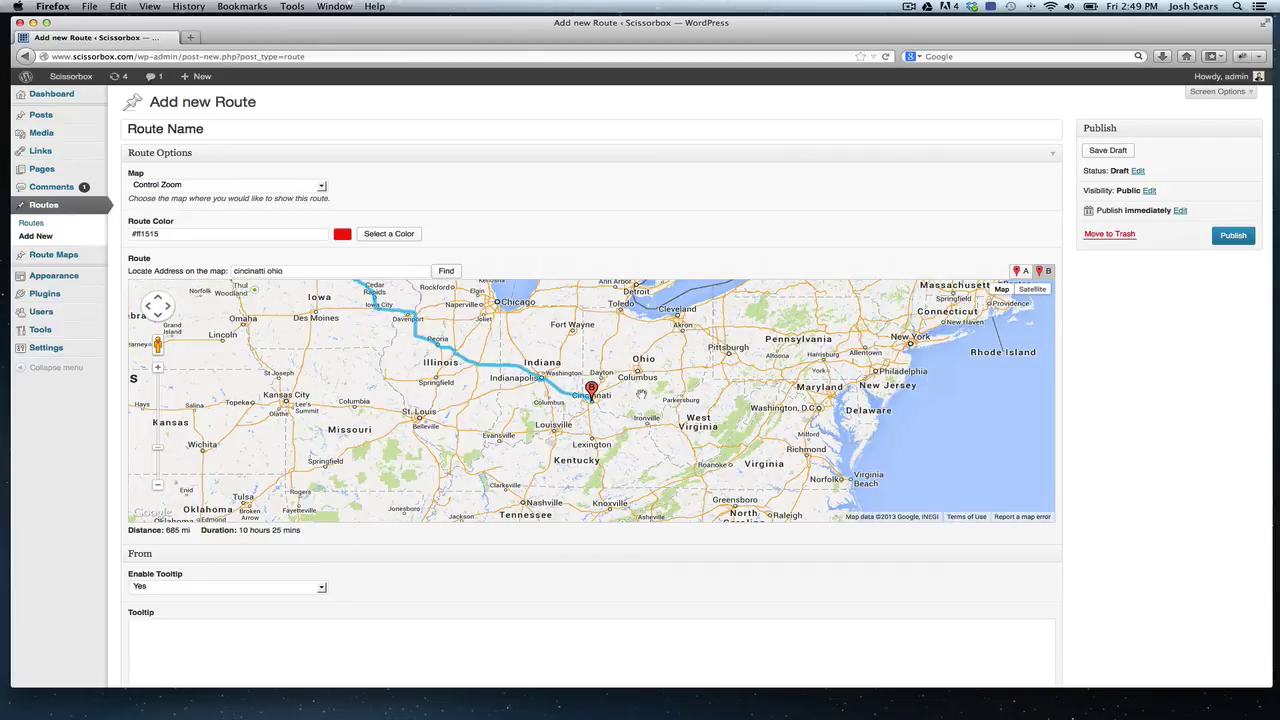
left_click_drag(554, 345, 604, 410)
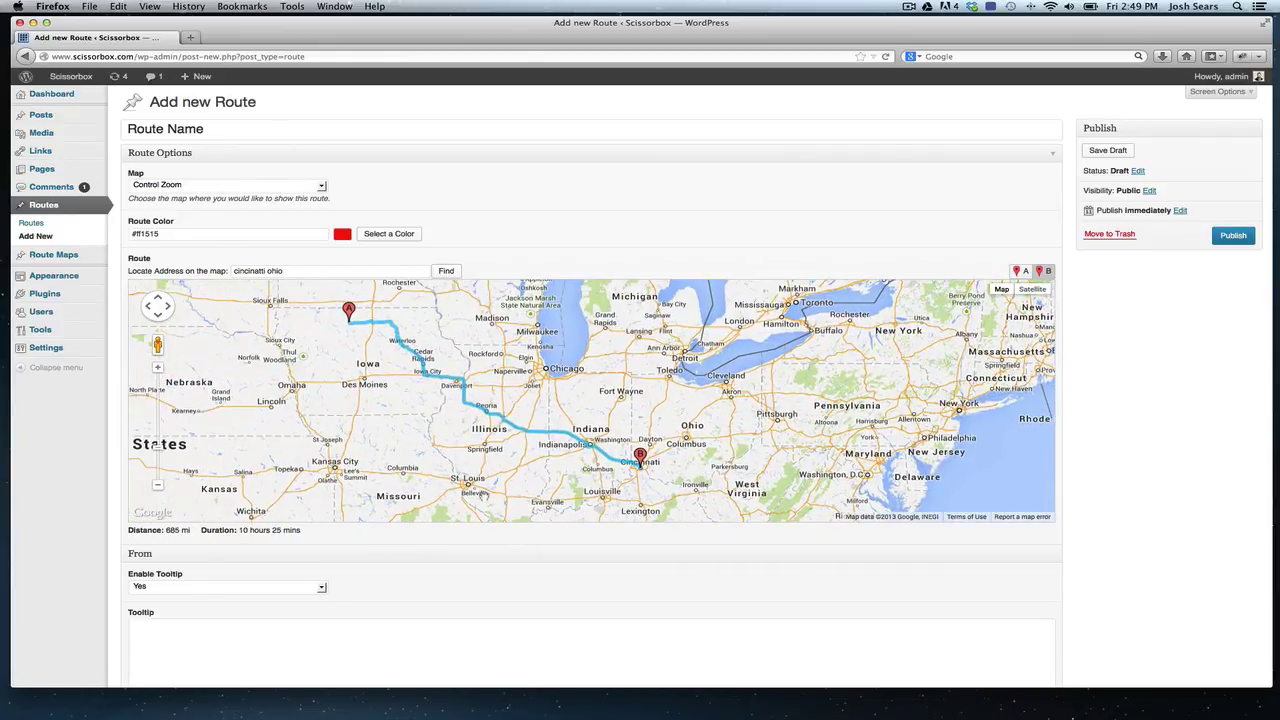
Review the distance and duration calculated for the route below the map
scroll(496, 586, "down", 3)
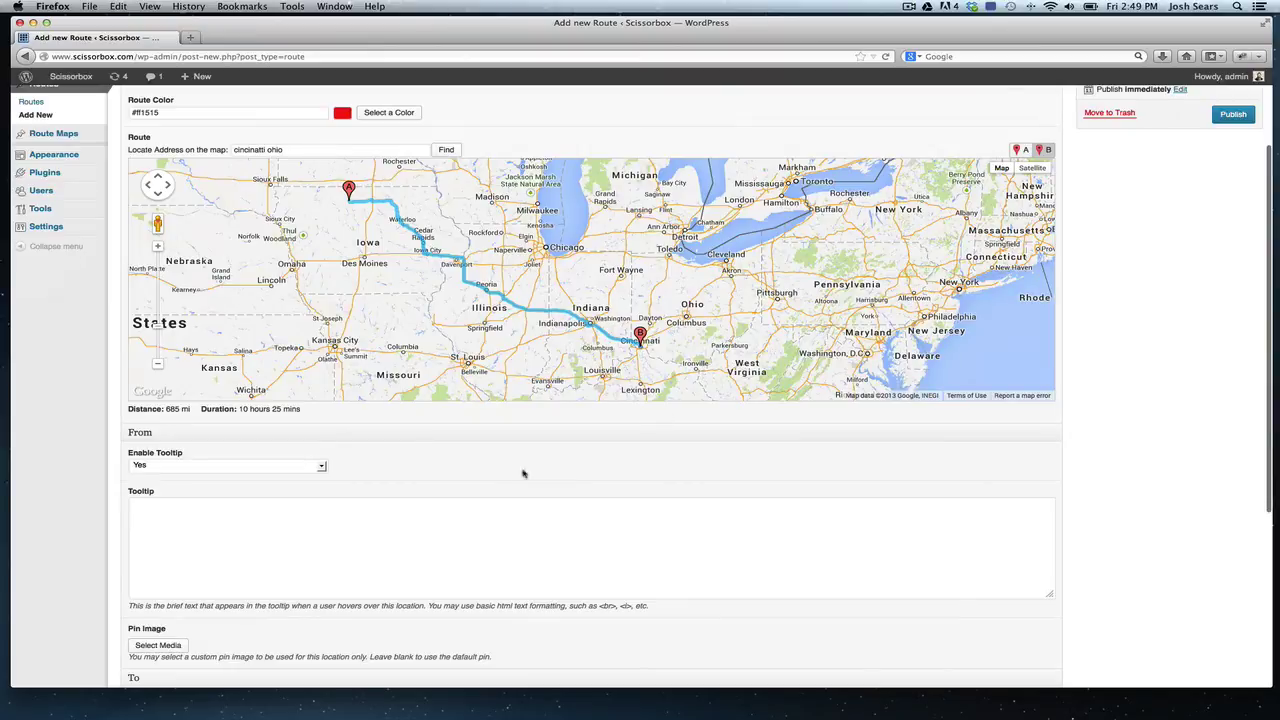
scroll(558, 417, "down", 3)
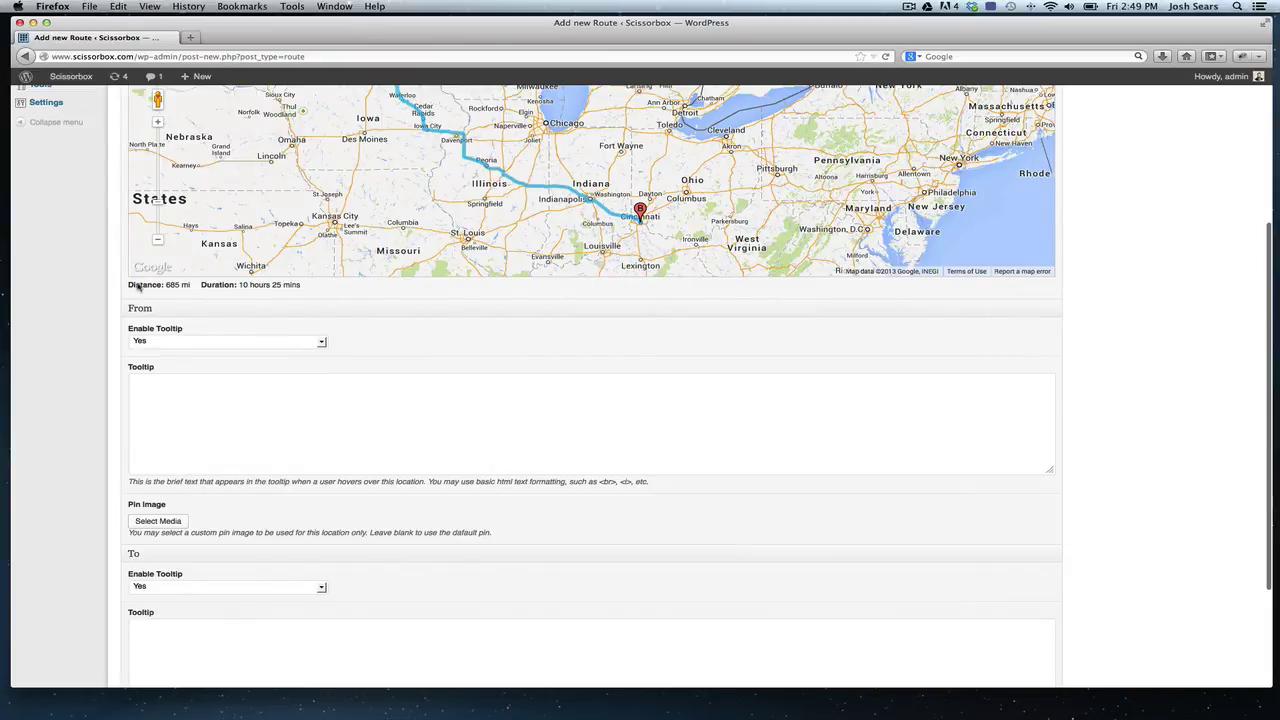
left_click_drag(127, 286, 304, 288)
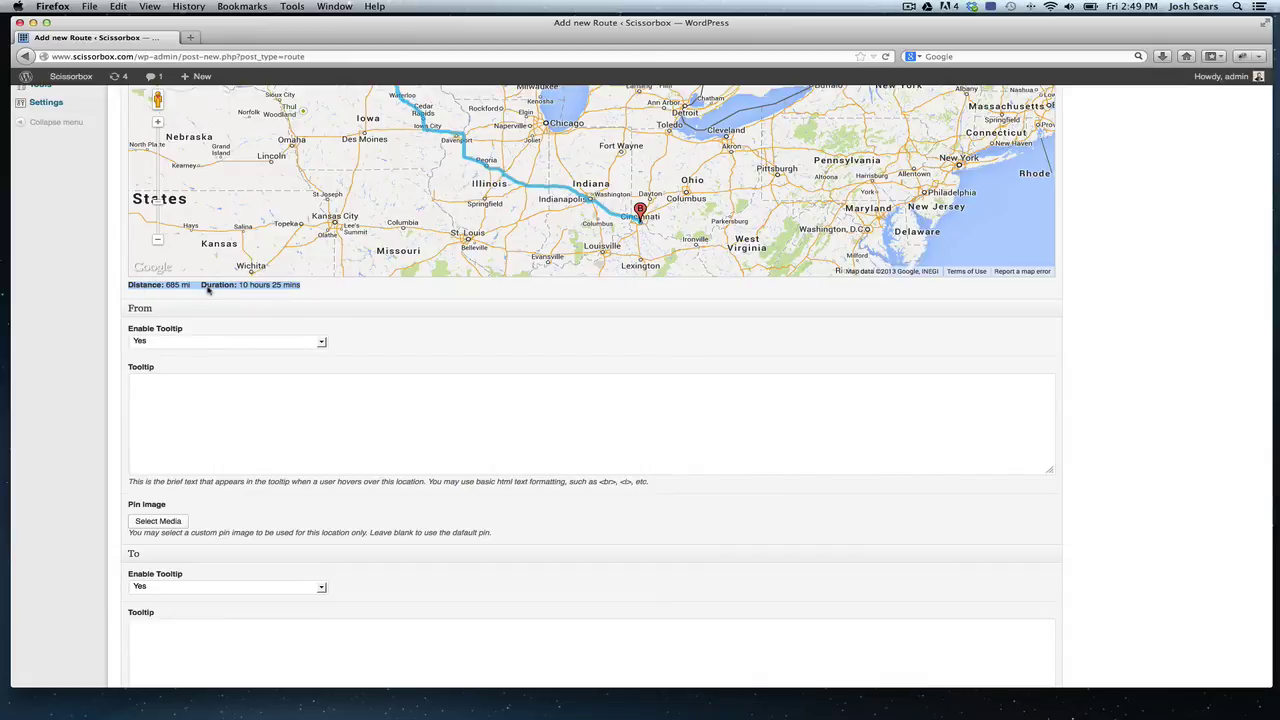
Examine the starting location's Enable Tooltip choices and its tooltip text field in the From section
scroll(394, 329, "down", 5)
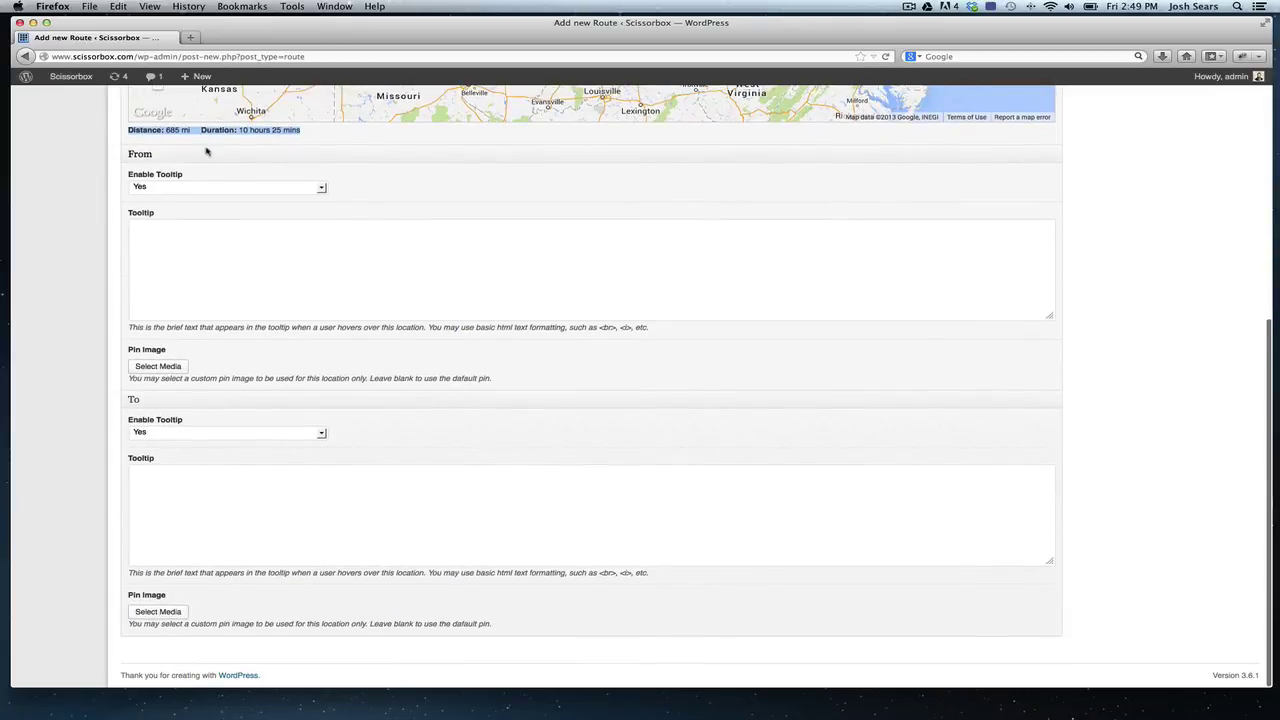
left_click(318, 188)
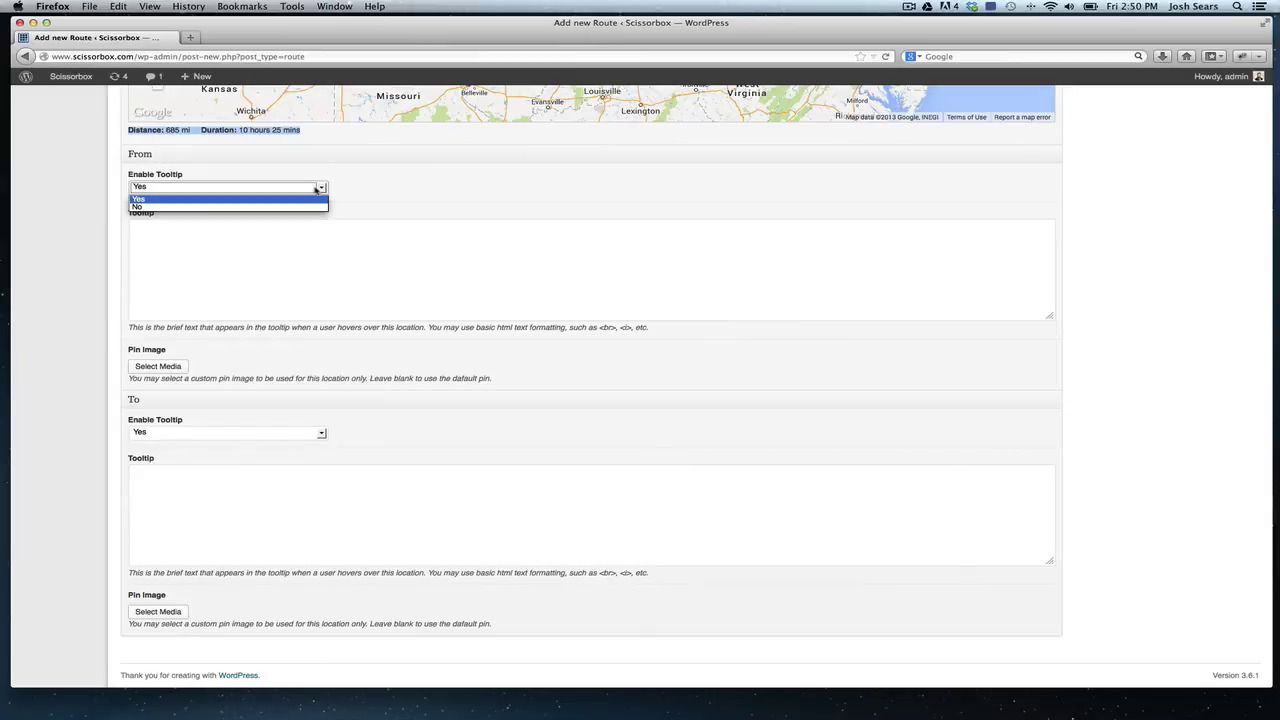
left_click(401, 208)
left_click(238, 287)
left_click(203, 226)
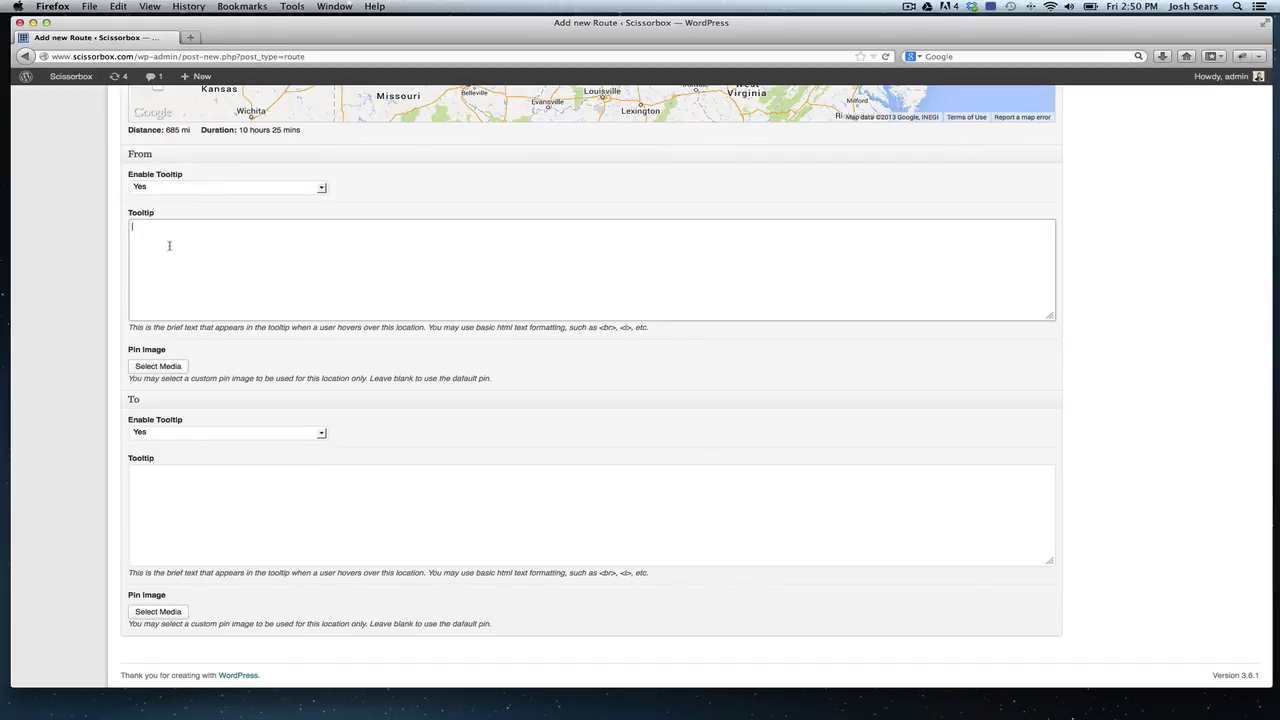
scroll(380, 309, "up", 3)
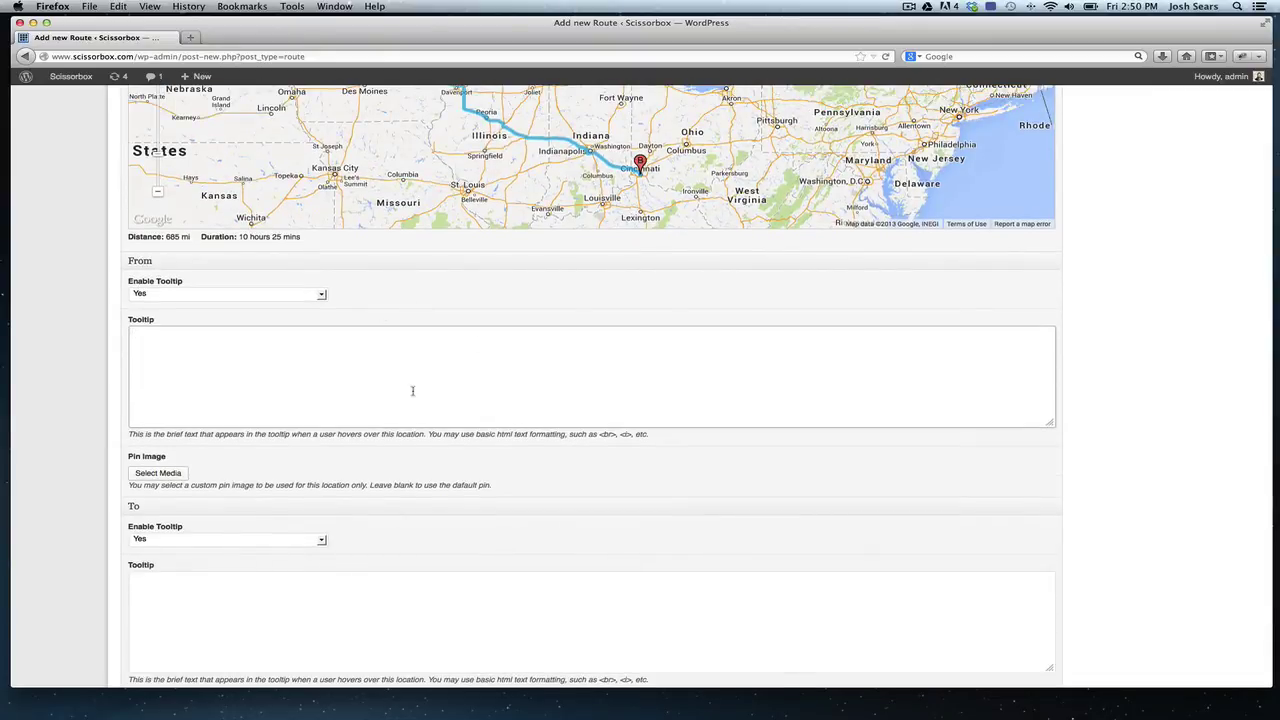
Compare the tooltip and pin image options of the To section with those of the From section
scroll(412, 390, "down", 3)
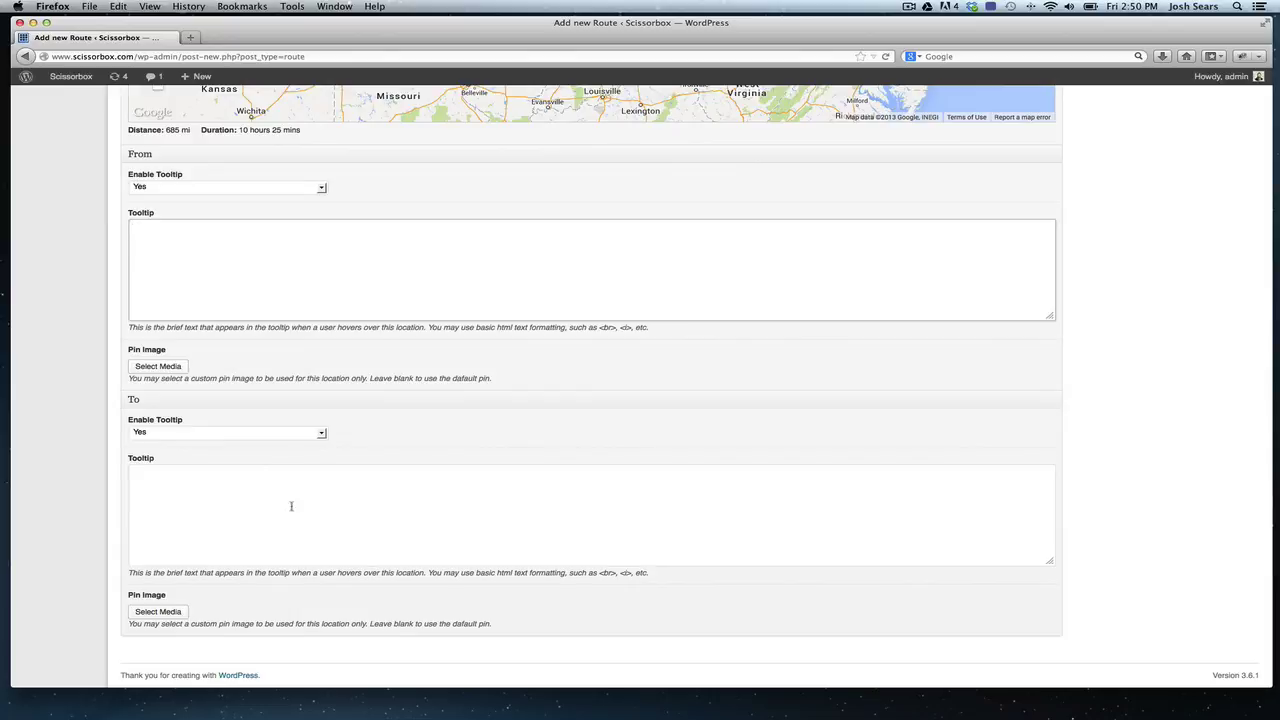
left_click(131, 401)
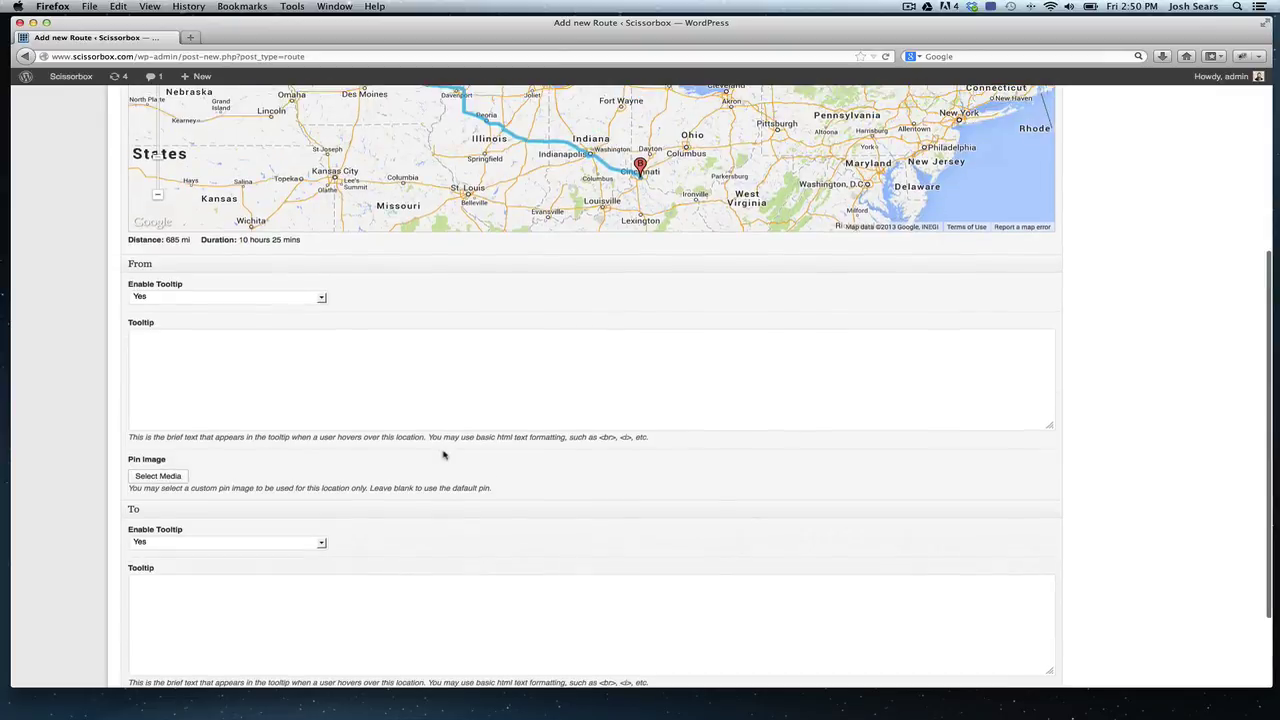
scroll(443, 451, "up", 3)
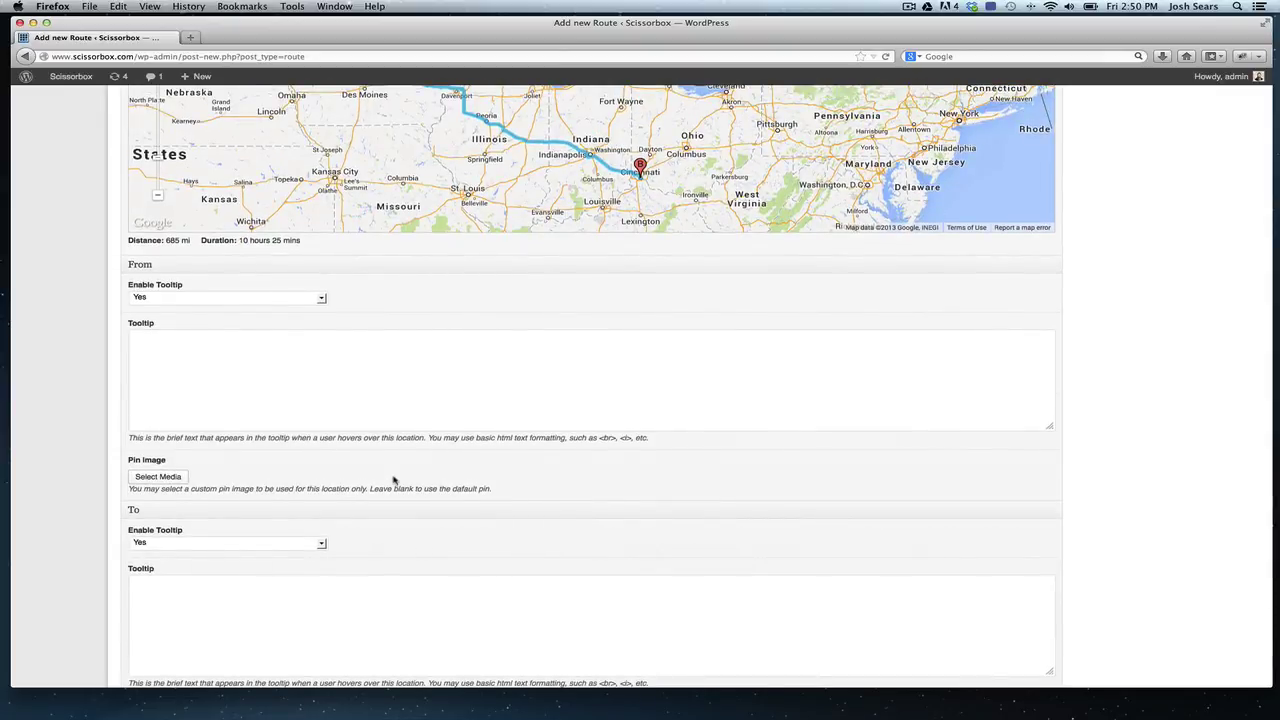
scroll(393, 481, "down", 3)
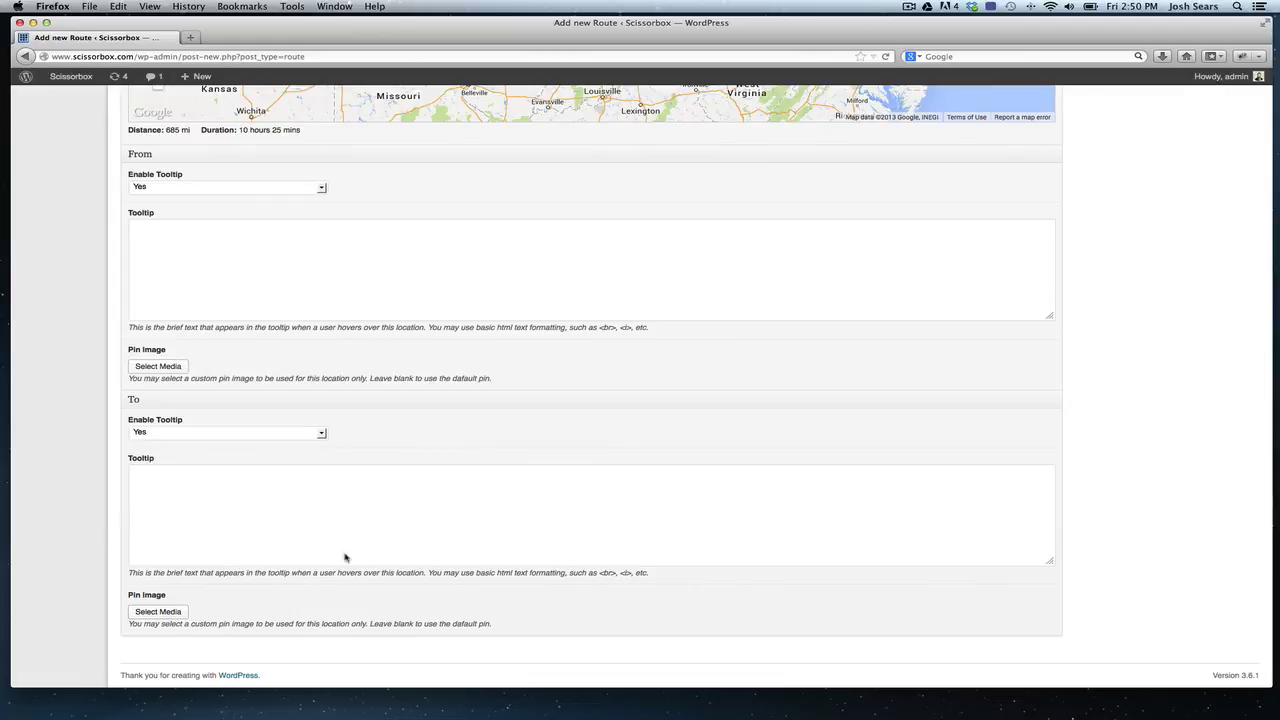
left_click(281, 511)
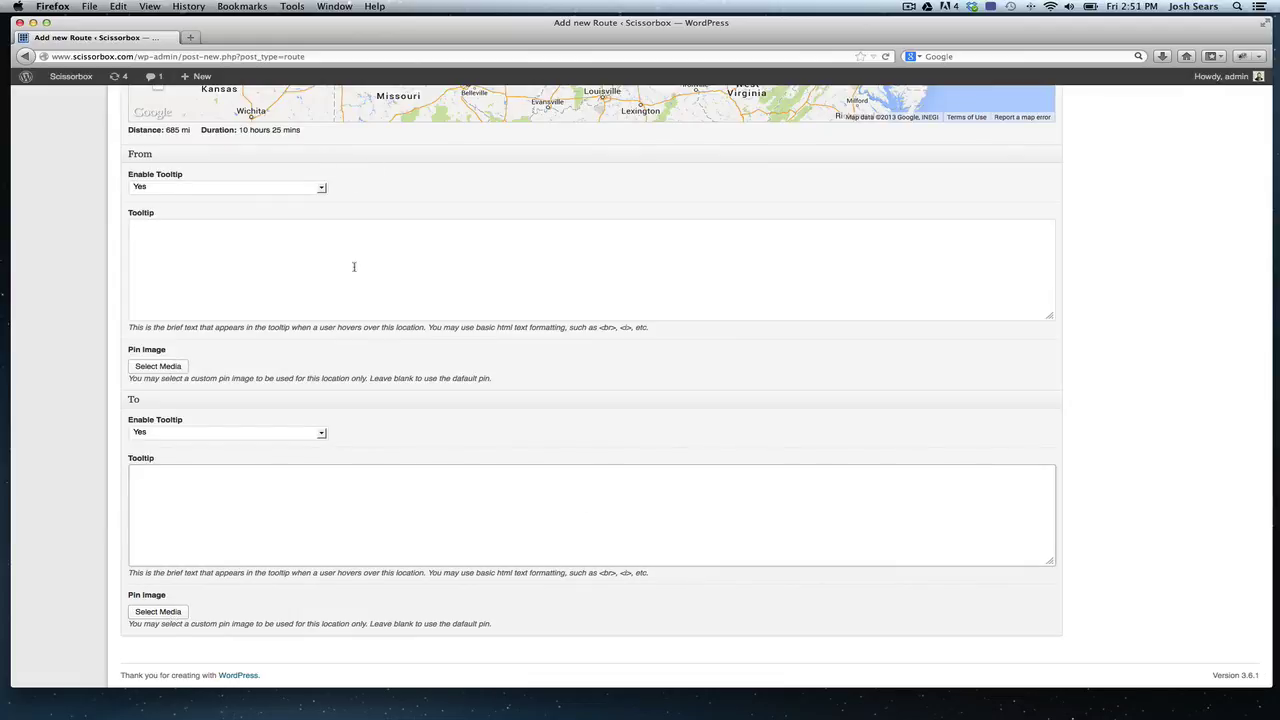
scroll(356, 274, "up", 5)
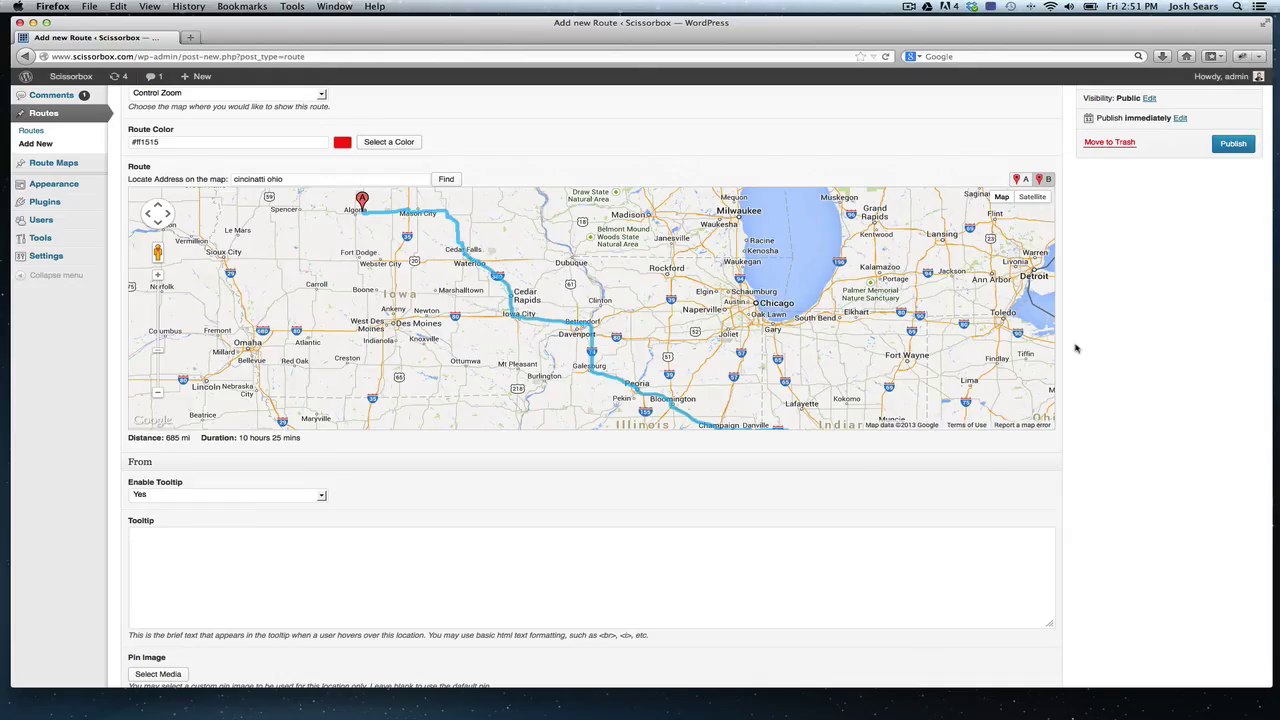